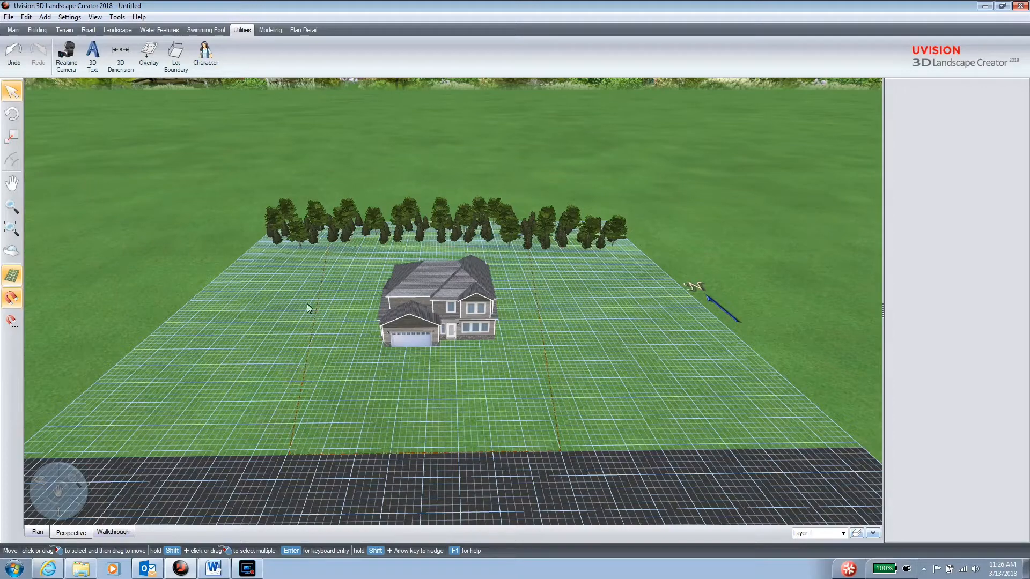
left_click(482, 316)
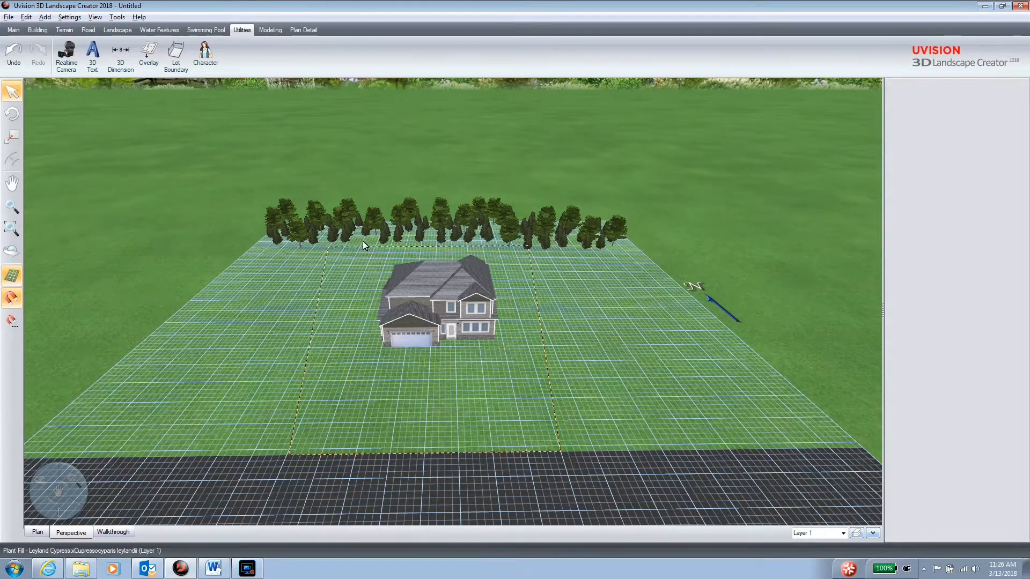
left_click(305, 231)
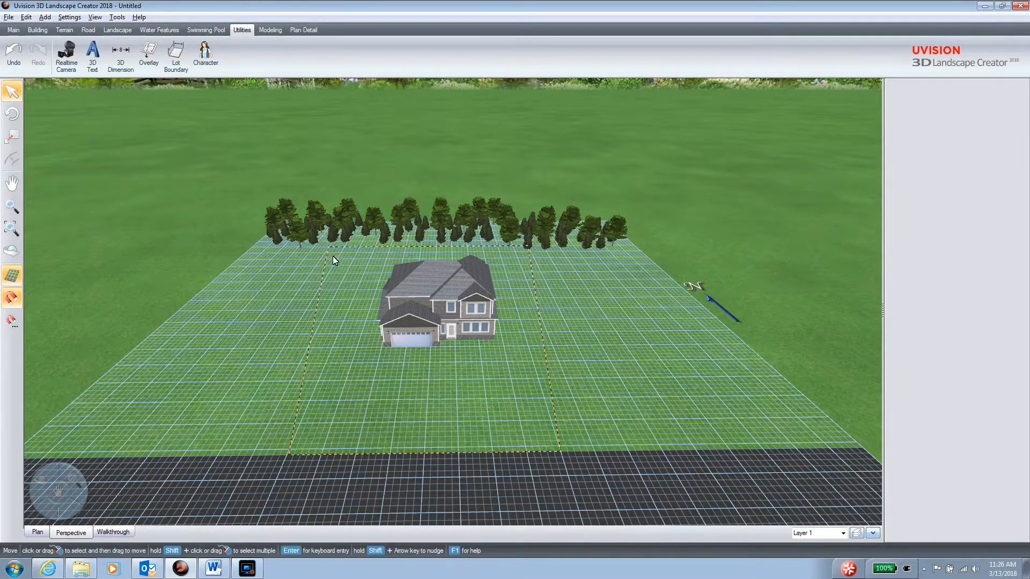
left_click(265, 487)
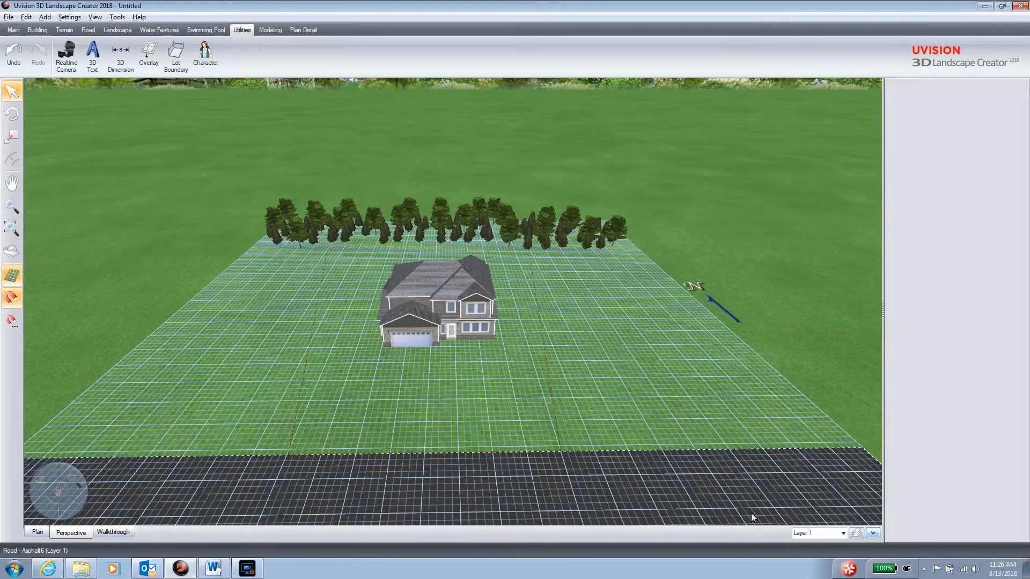
left_click(294, 420)
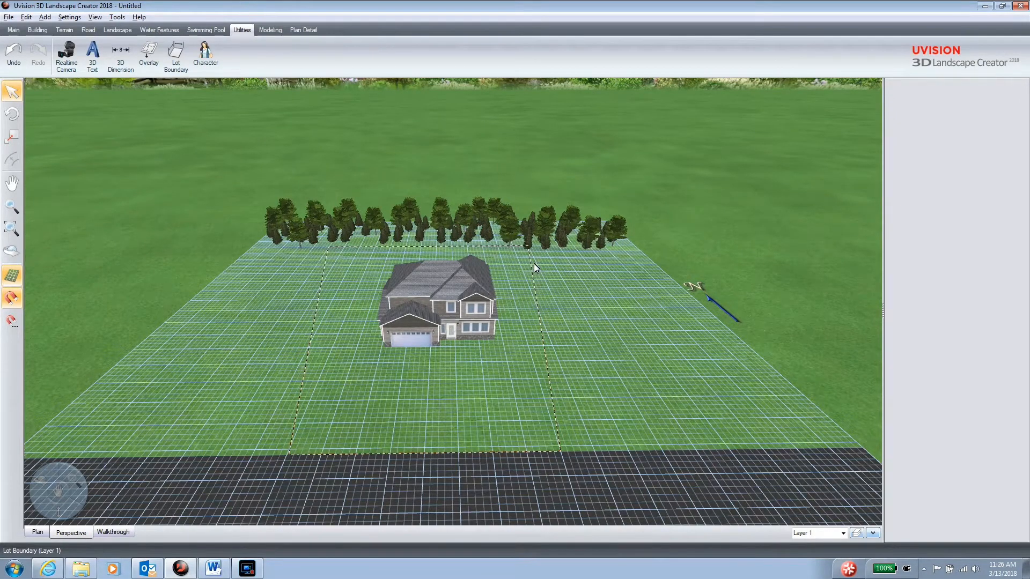
left_click(556, 452)
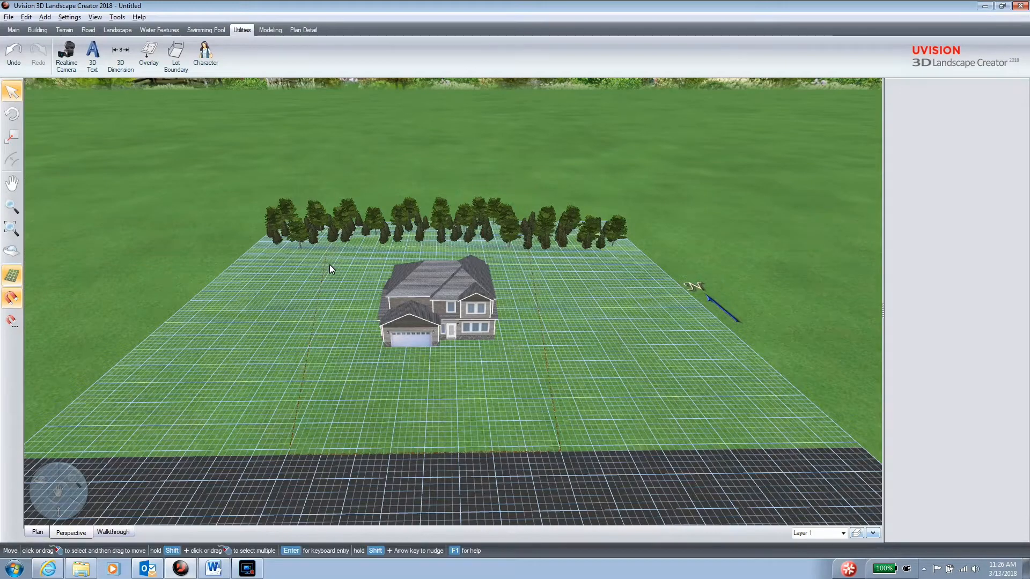
Examine the lot boundary's side lengths and bearings in the plan view by showing its editable points, and deselect it
left_click(28, 534)
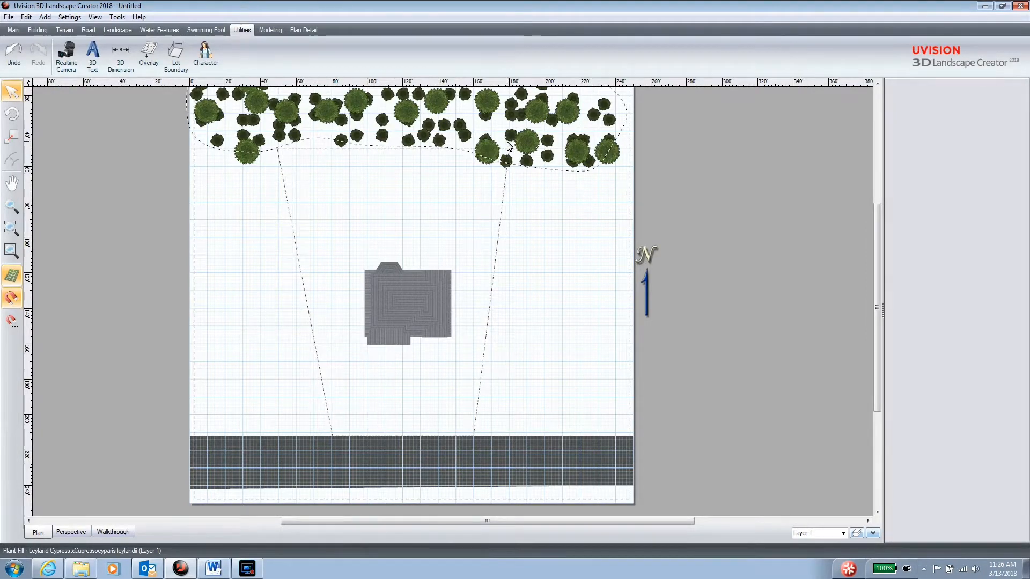
left_click(503, 192)
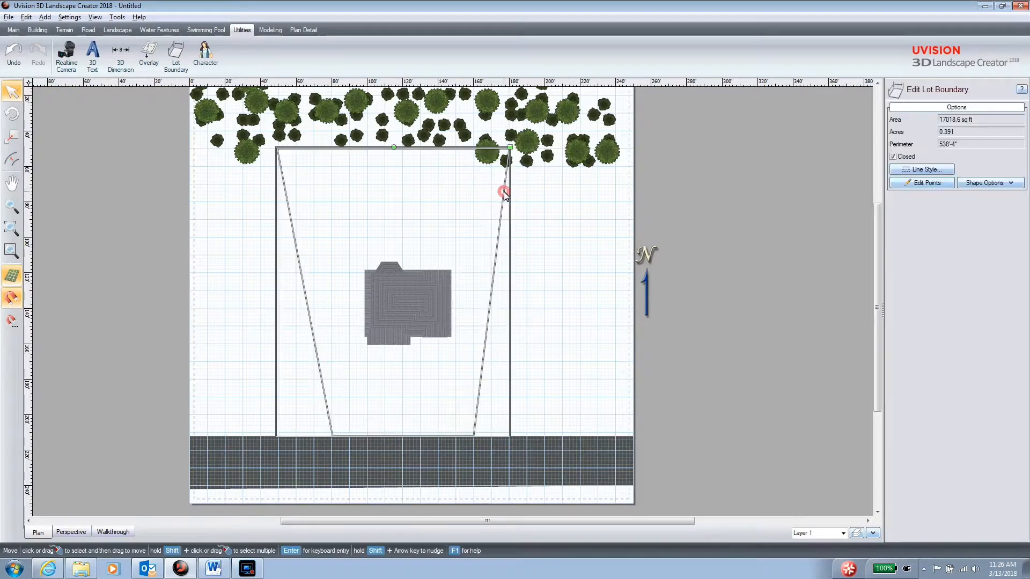
left_click(910, 184)
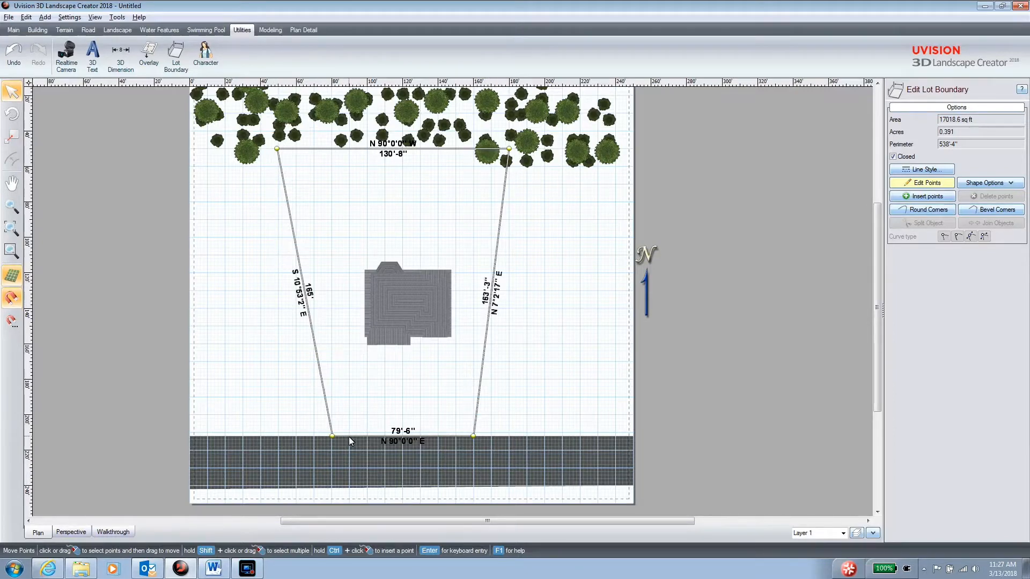
left_click(921, 182)
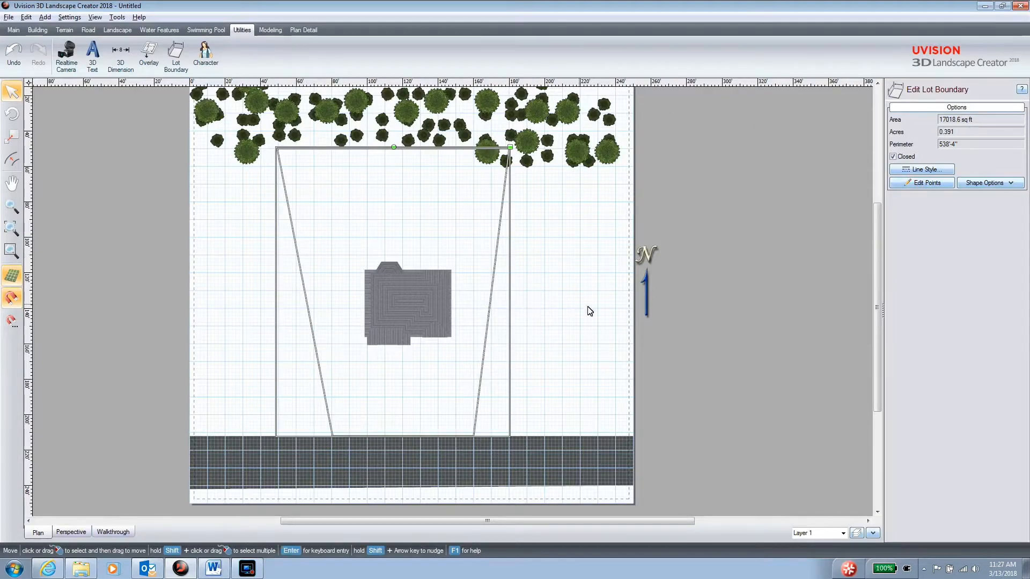
left_click(548, 278)
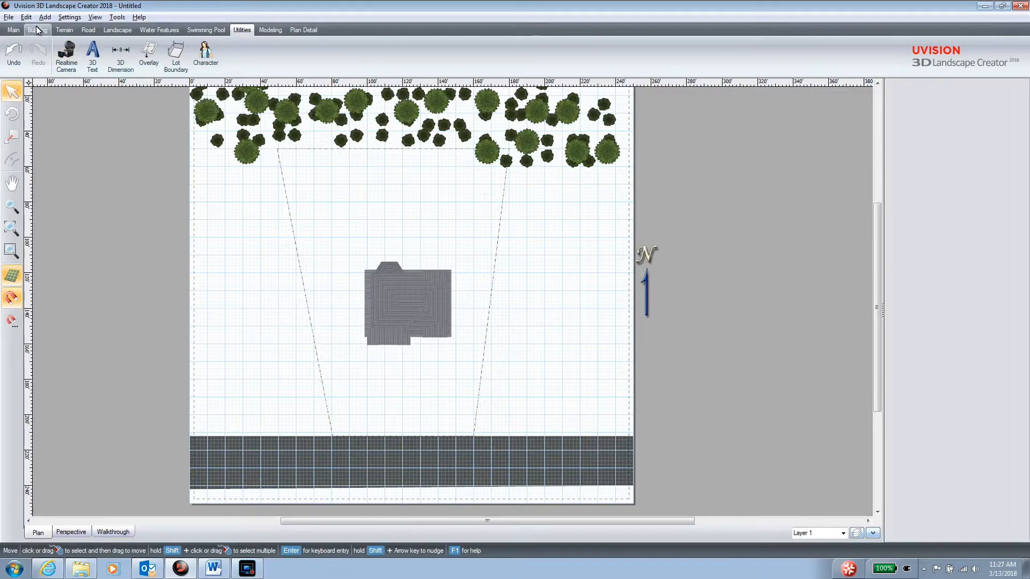
Add a terrain slope about 52 ft long, running from the road's north edge to the front of the garage
left_click(65, 29)
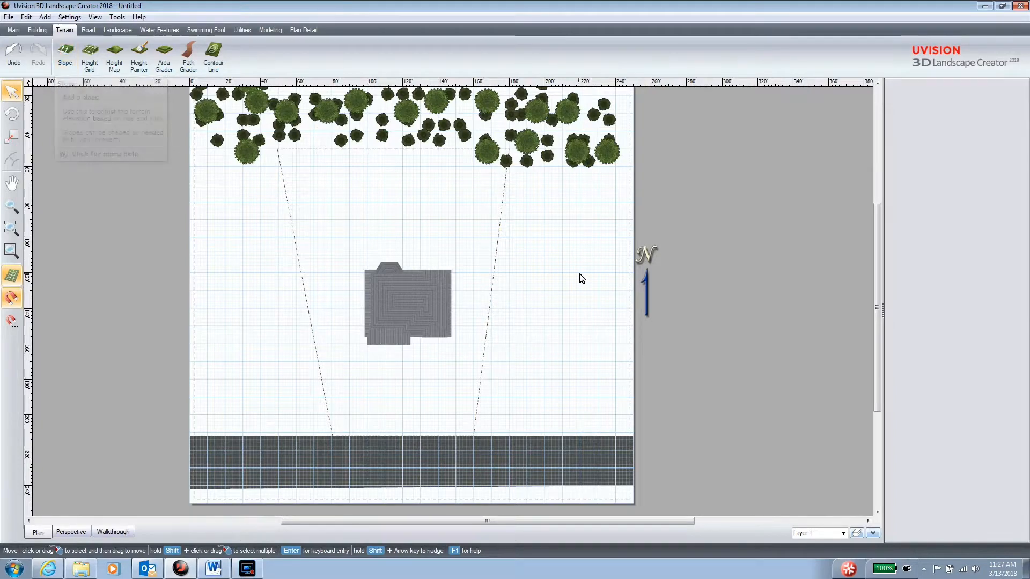
left_click(390, 291)
left_click(387, 258)
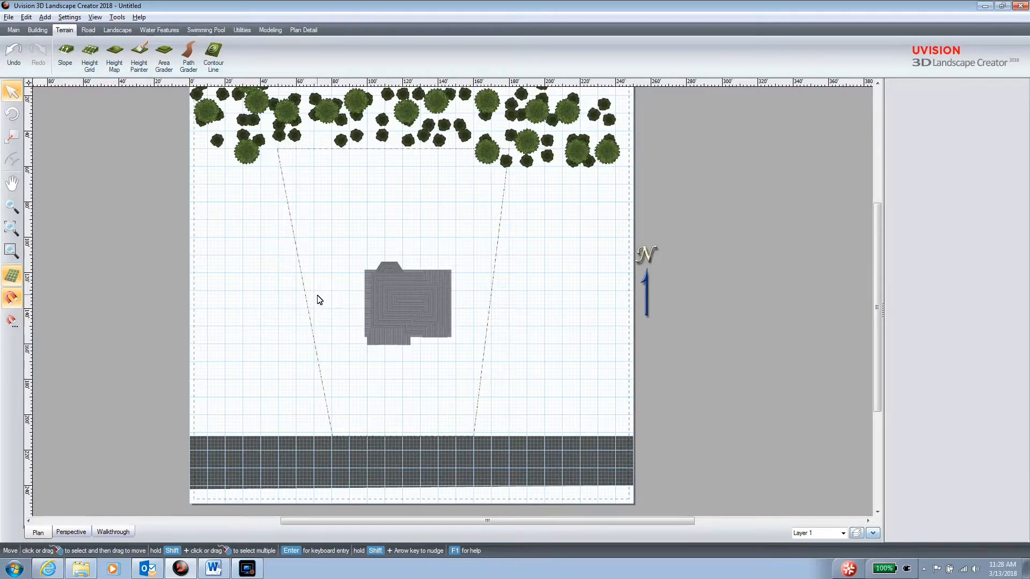
left_click(65, 60)
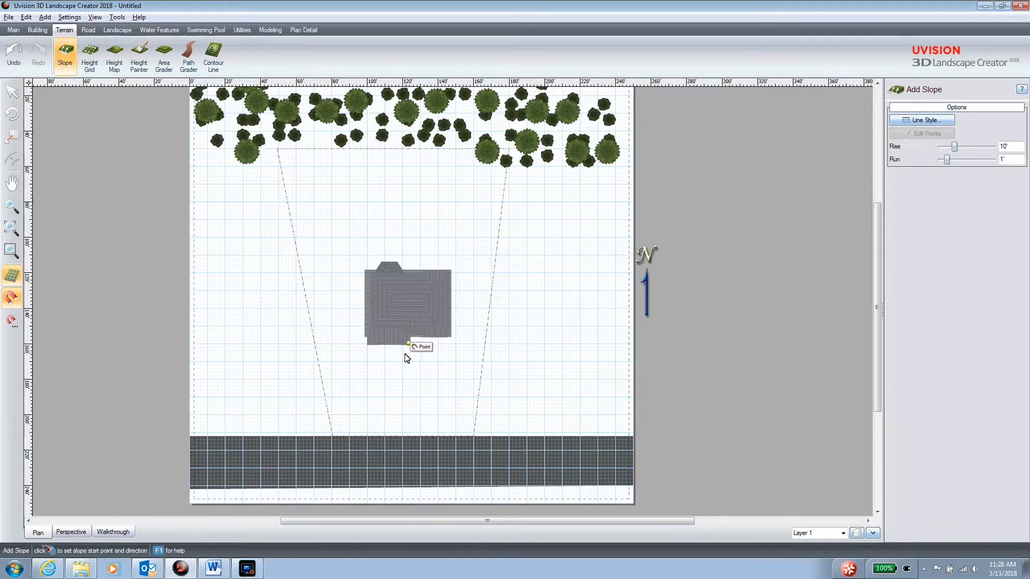
left_click(387, 438)
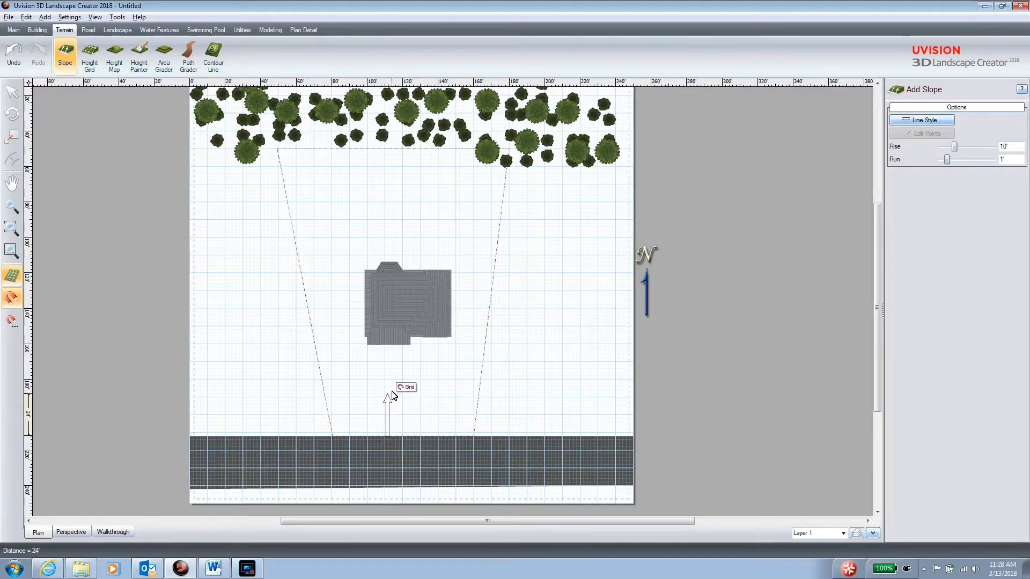
left_click(388, 346)
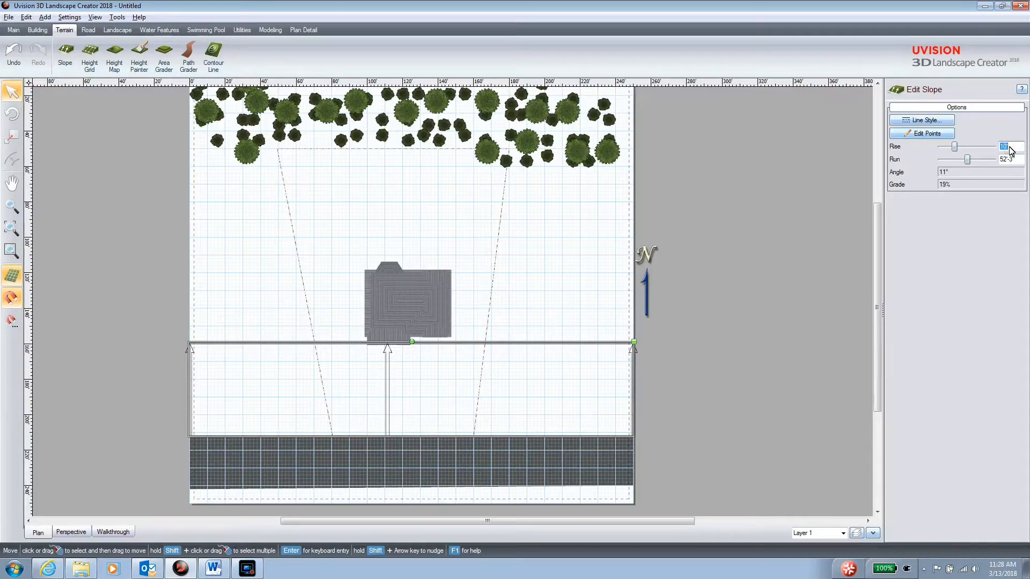
Set the front slope's rise to 2 ft and inspect the graded front yard in perspective view
key("Tab")
left_click(1016, 160)
left_click(75, 533)
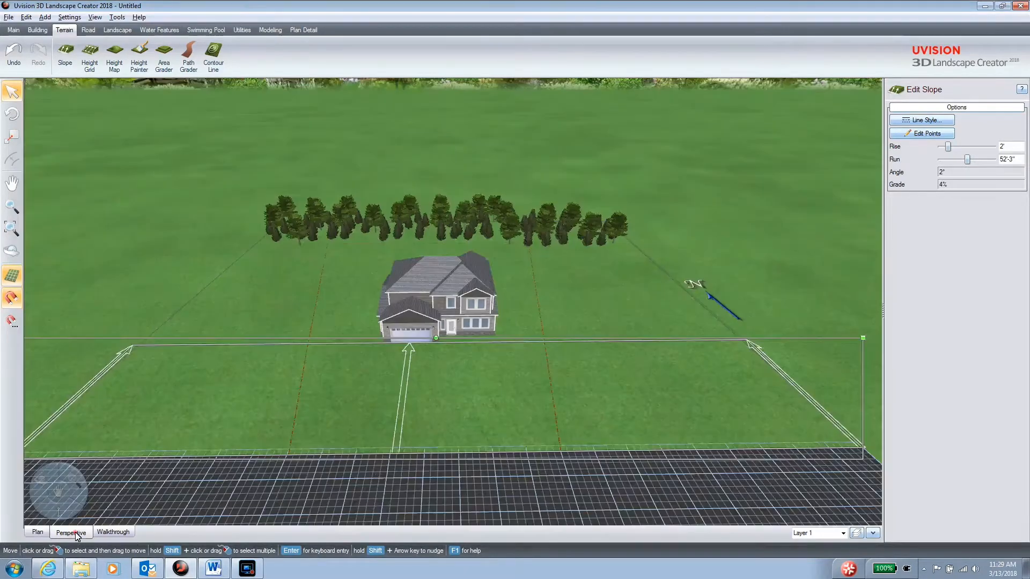
scroll(130, 443, "up", 2)
middle_click_drag(178, 439, 246, 410)
scroll(584, 353, "up", 3)
middle_click_drag(570, 361, 411, 387)
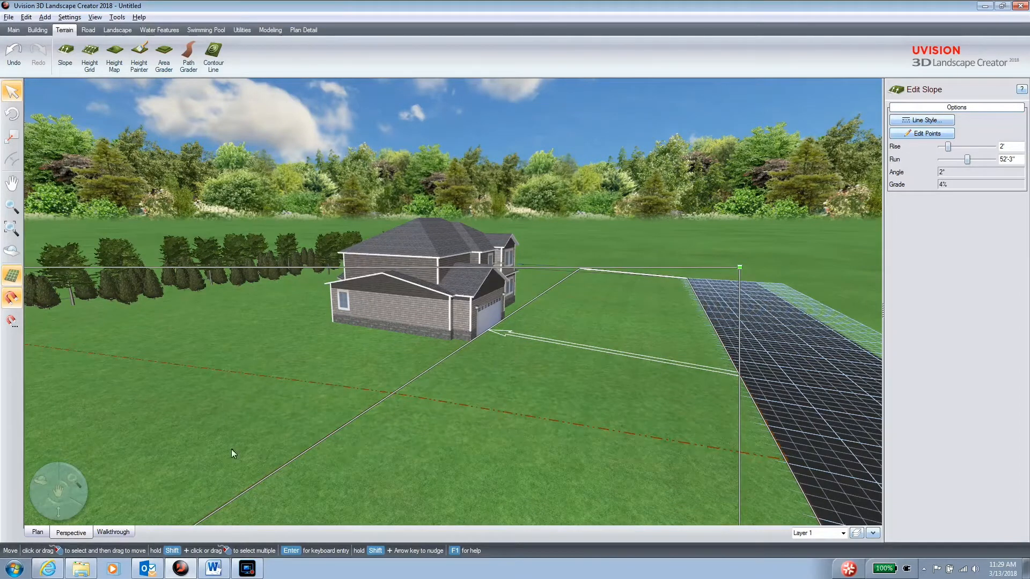
In the plan view, add a terrain slope about 50 ft long from the rear tree line southward into the backyard
left_click(37, 532)
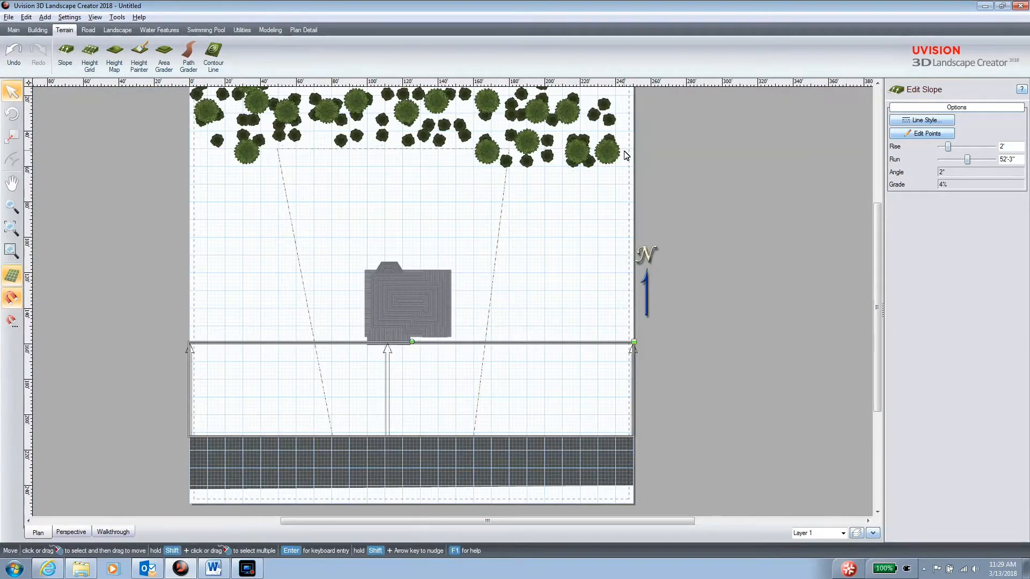
scroll(427, 155, "down", 2)
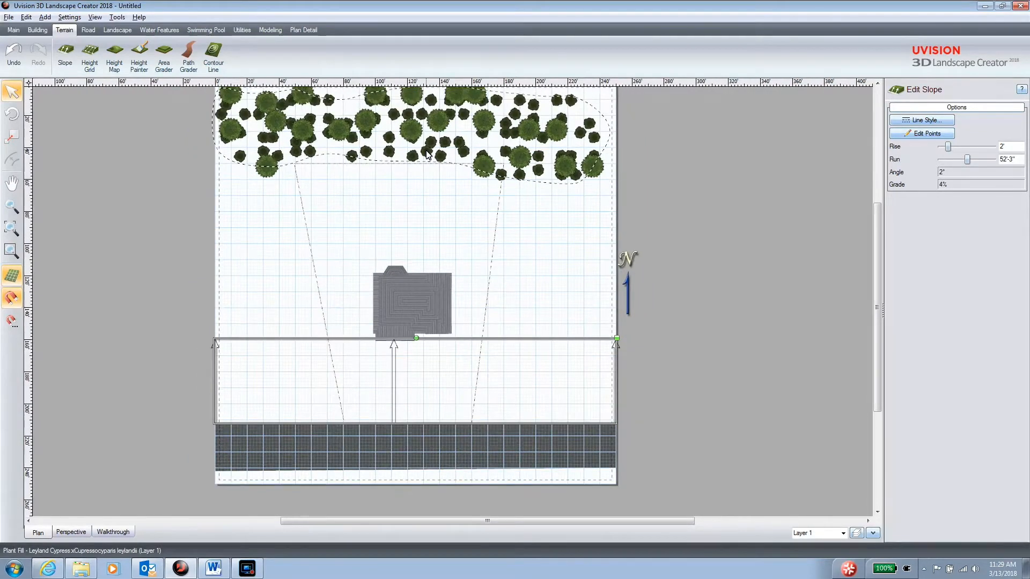
left_click(65, 58)
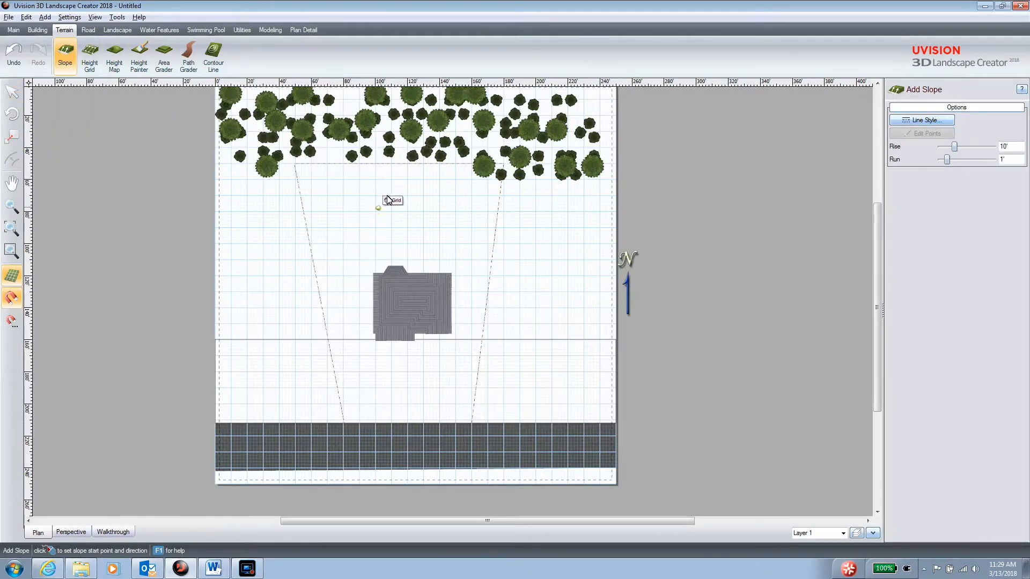
left_click(398, 139)
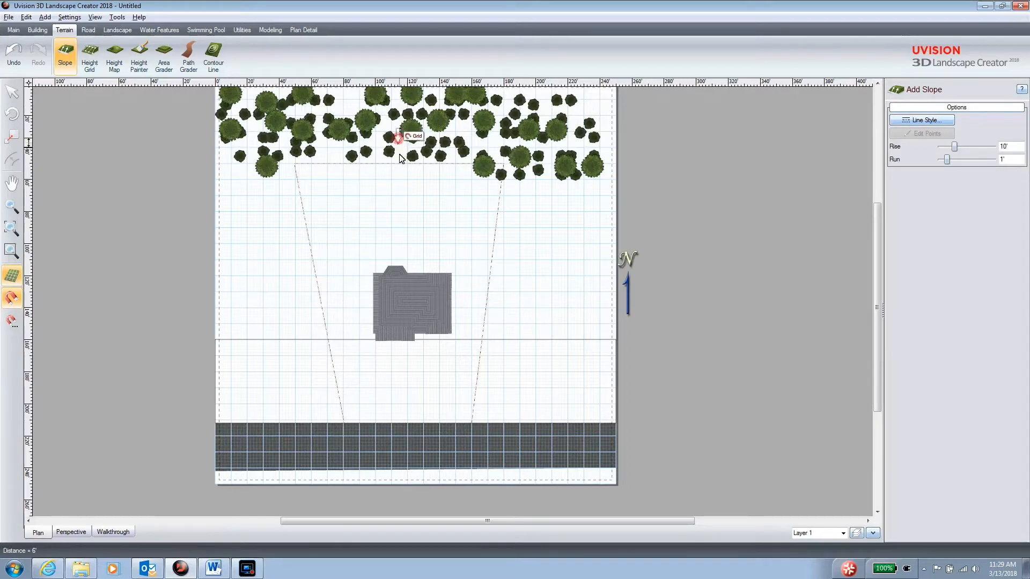
left_click(397, 218)
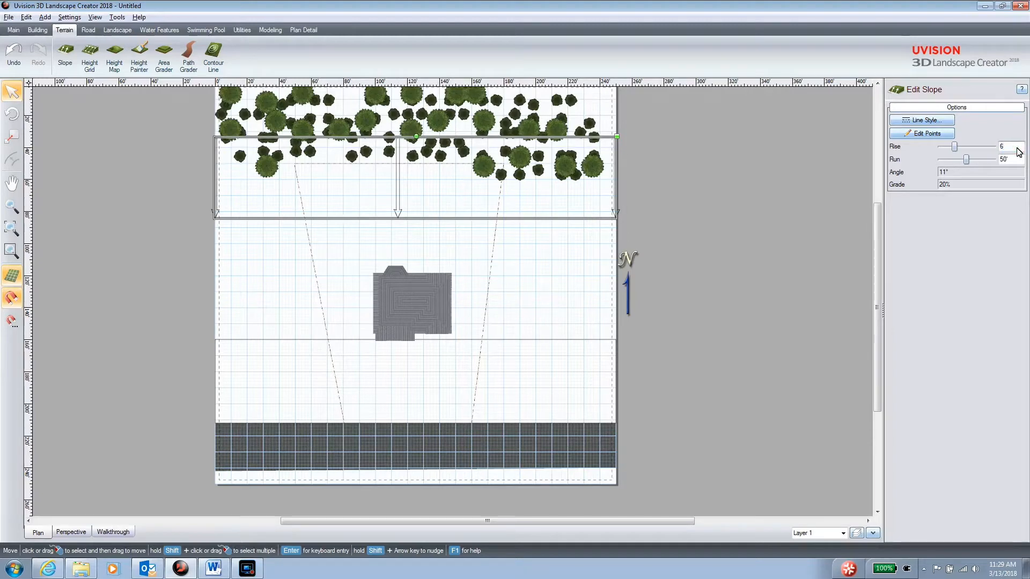
Set the backyard slope's rise to 6 ft and examine the terrain around the house from several angles in perspective view
key("Return")
left_click(71, 532)
right_click_drag(332, 349, 386, 309)
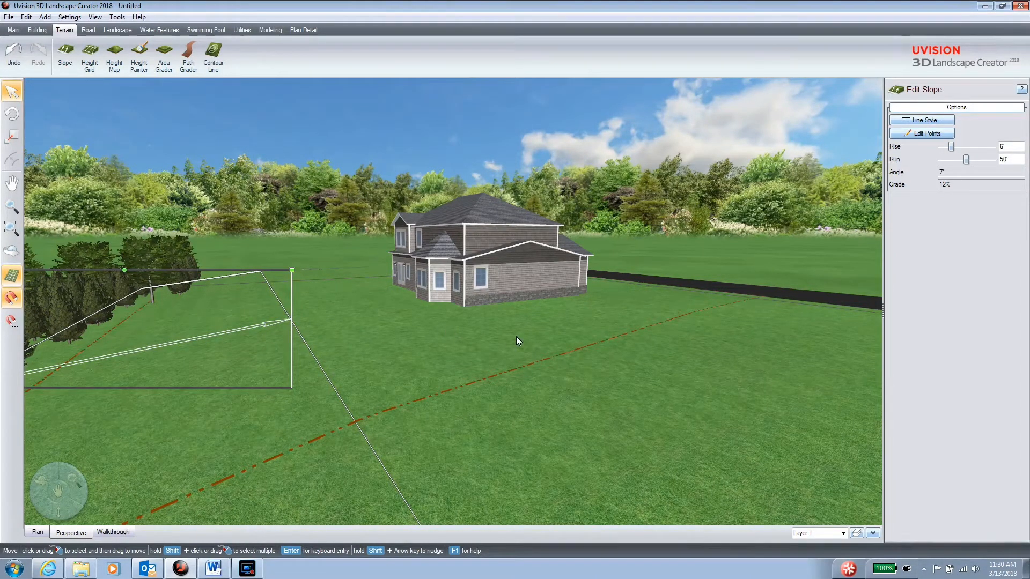
right_click_drag(544, 340, 481, 346)
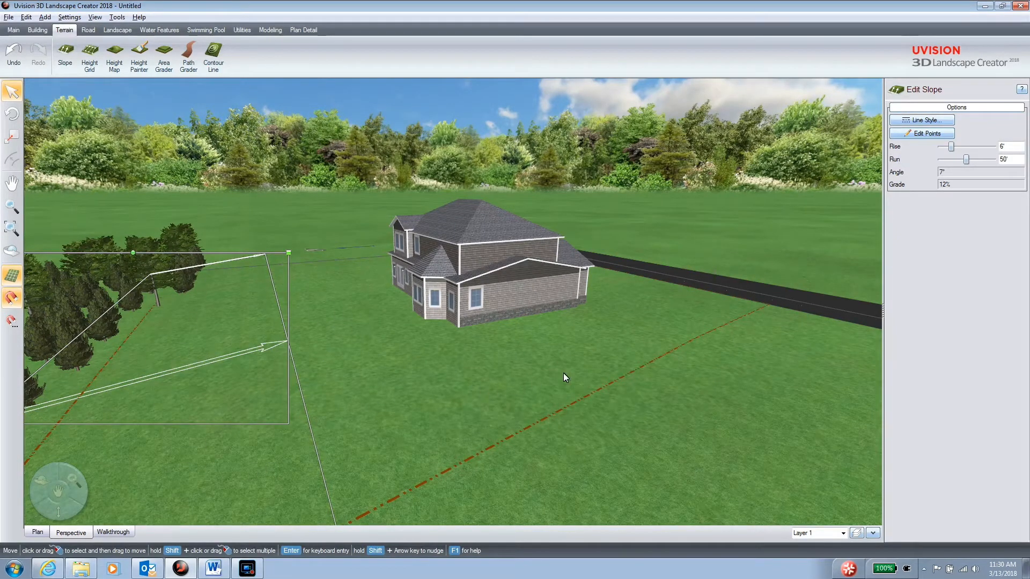
right_click_drag(663, 343, 536, 340)
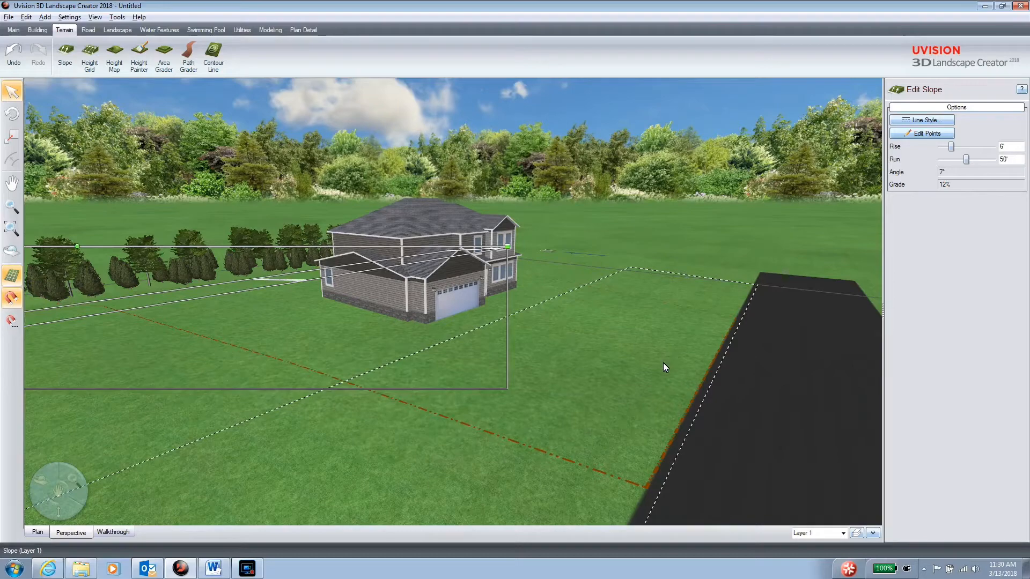
left_click_drag(663, 363, 654, 366)
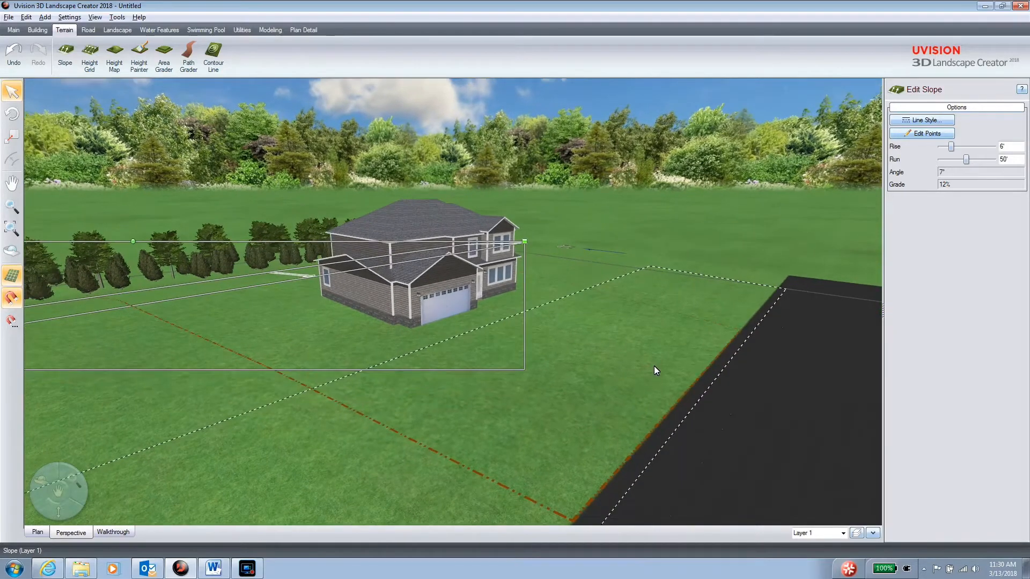
left_click_drag(654, 366, 564, 400)
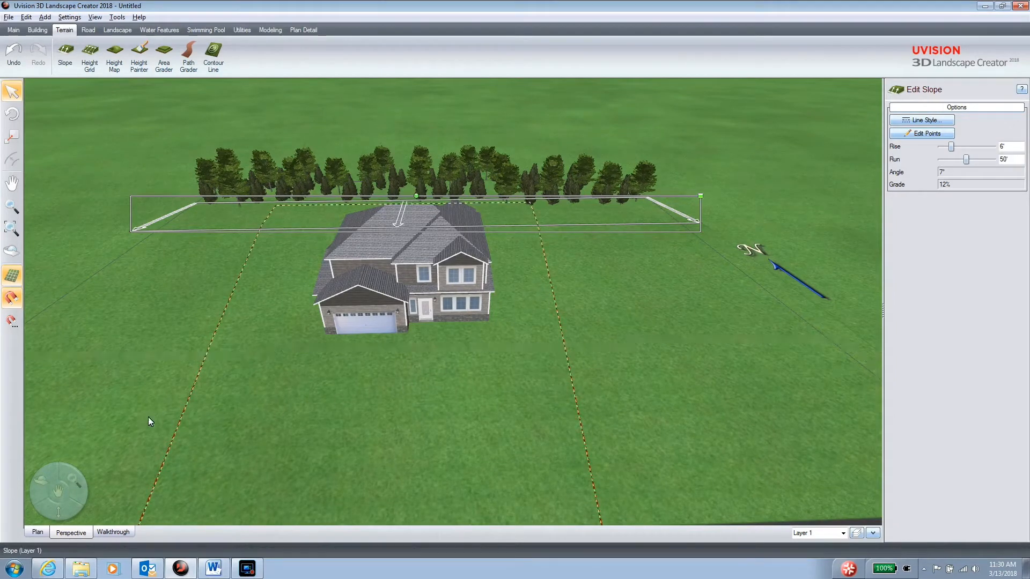
In the plan view, add a slope about 34'-7" long from the west lot line to the house's west wall, with a 3 ft rise
left_click(37, 533)
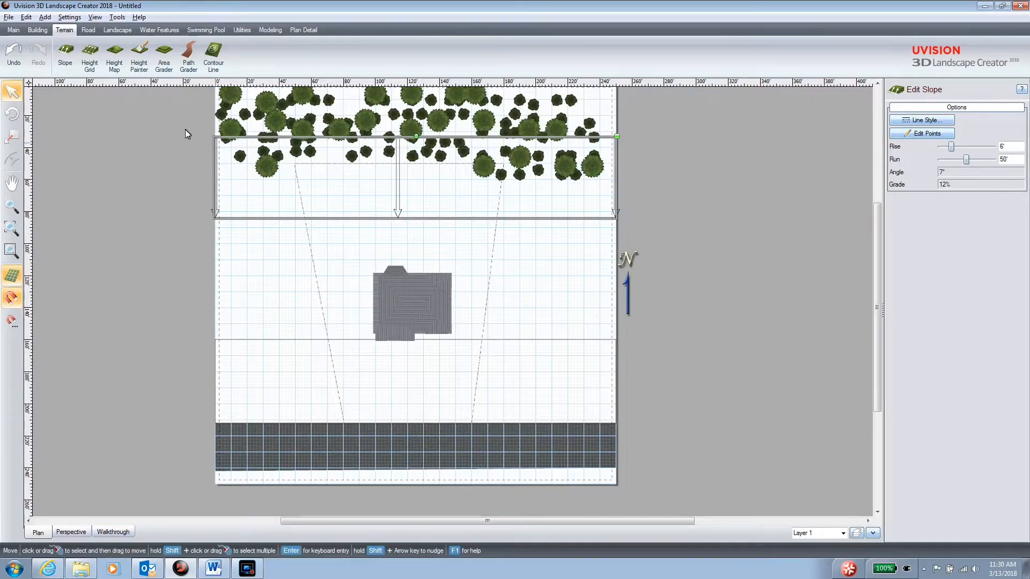
left_click(65, 61)
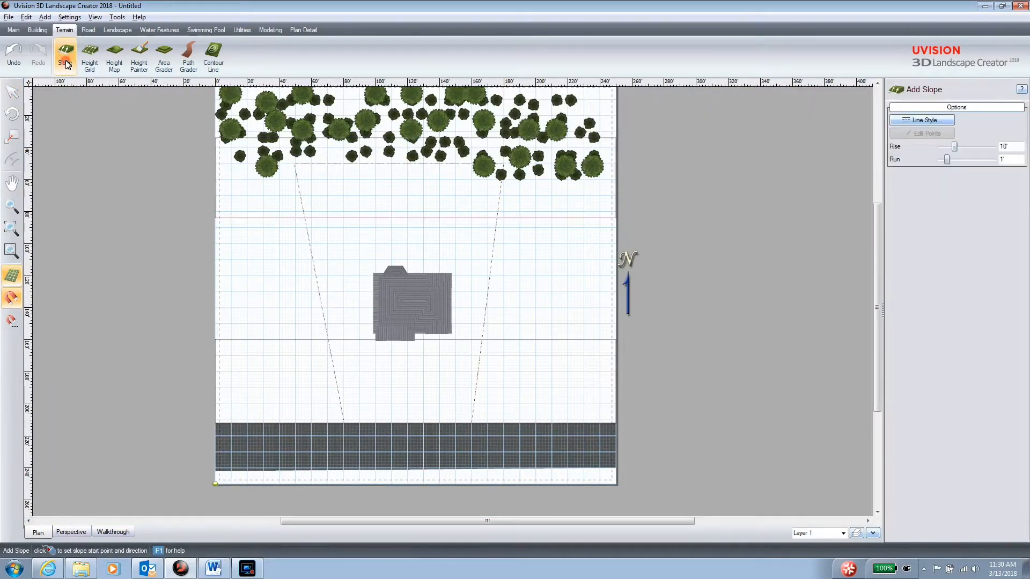
left_click(323, 299)
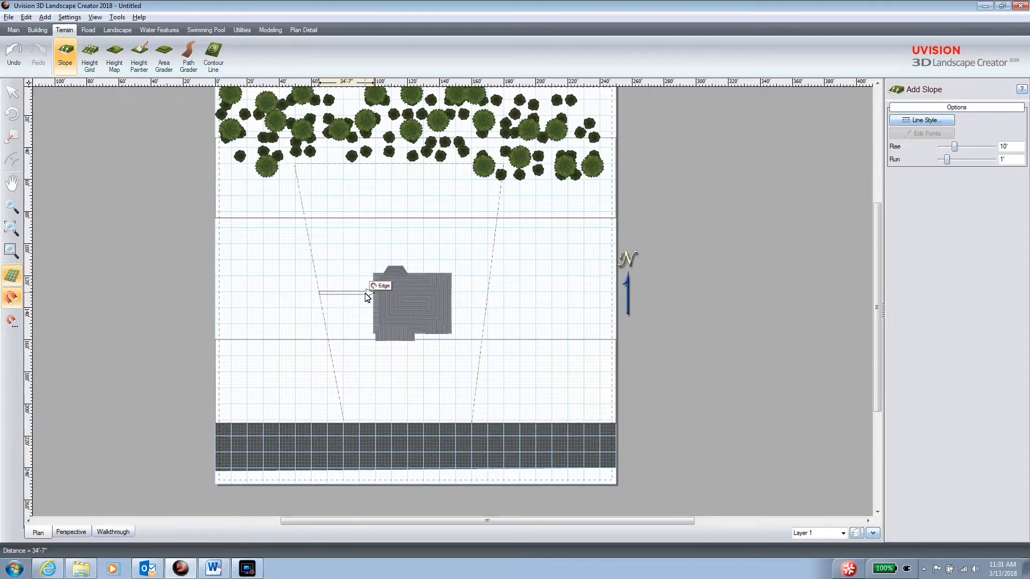
left_click(365, 294)
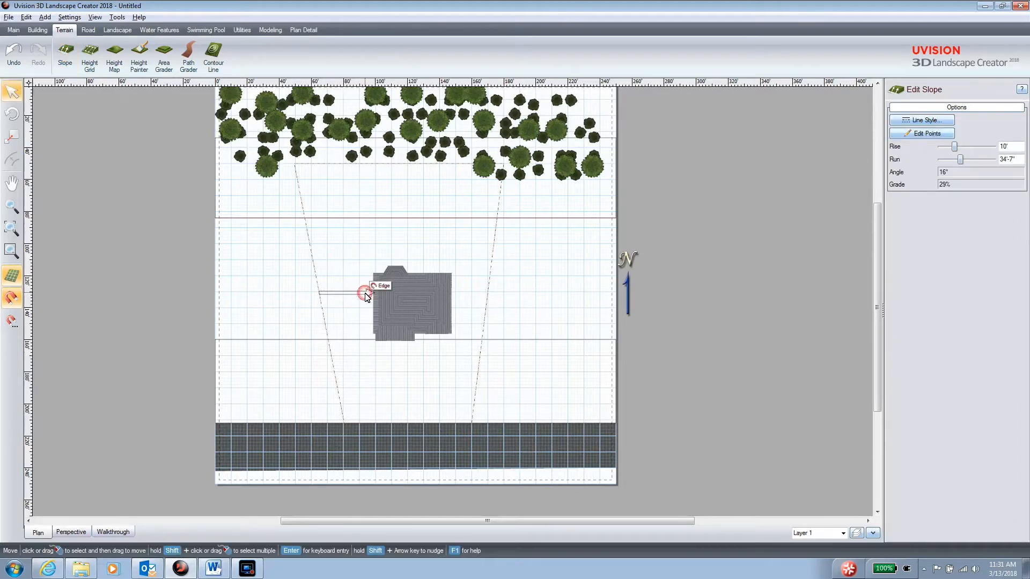
double_click(1014, 149)
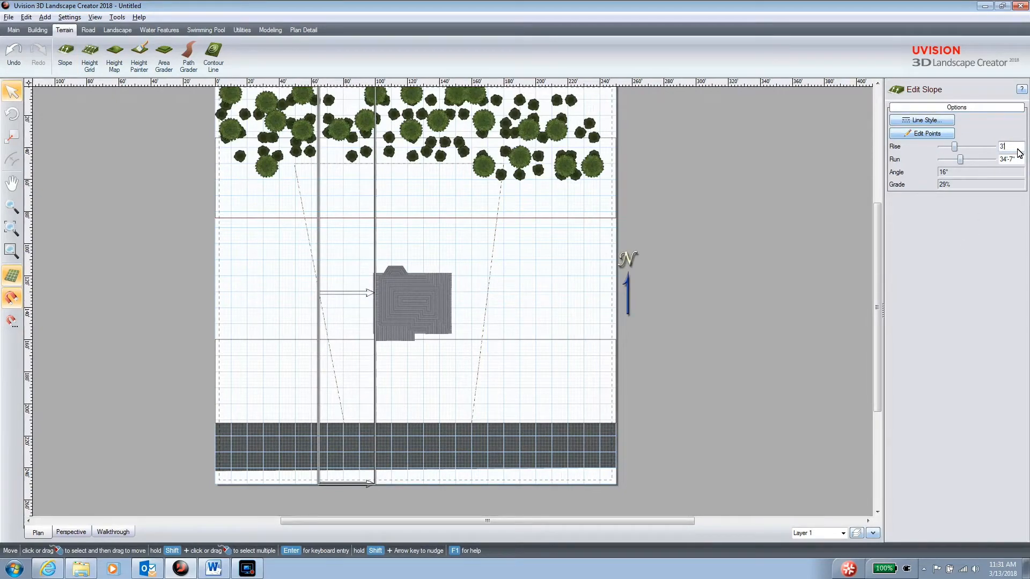
type("3")
key("Return")
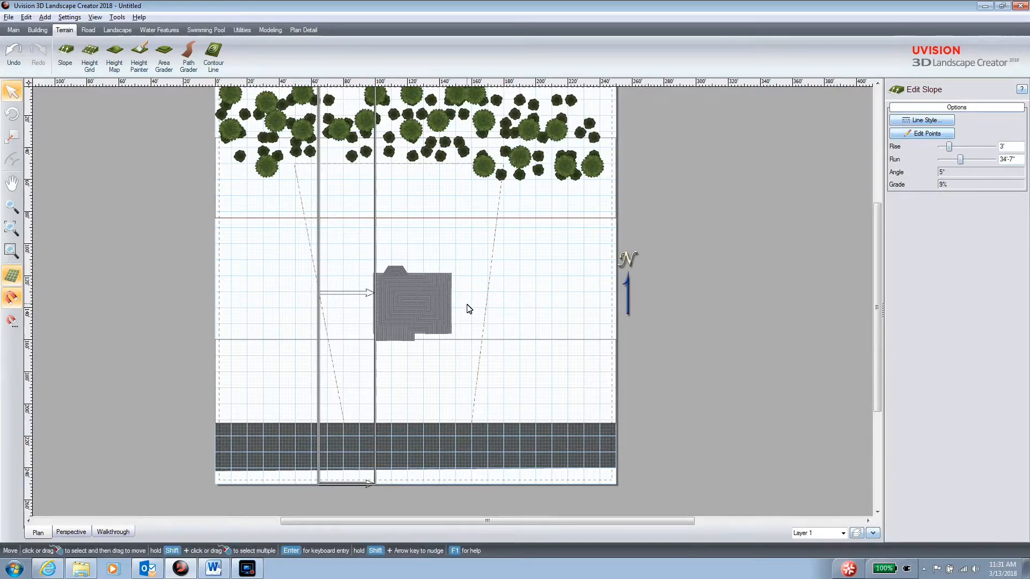
Add a slope about 24'-6" long from the east lot line to the house's east wall, with a 2 ft rise
left_click(68, 56)
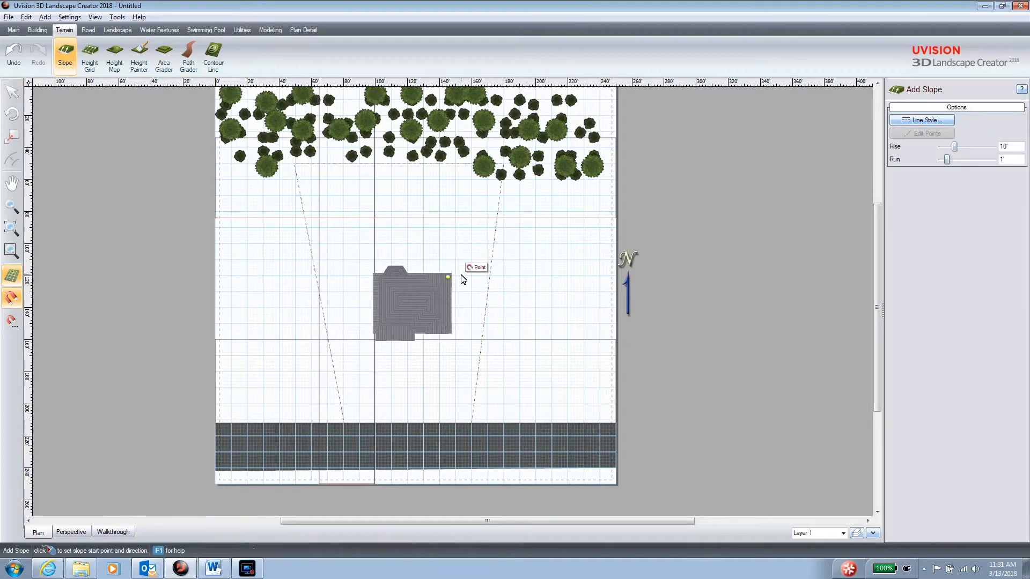
left_click(487, 296)
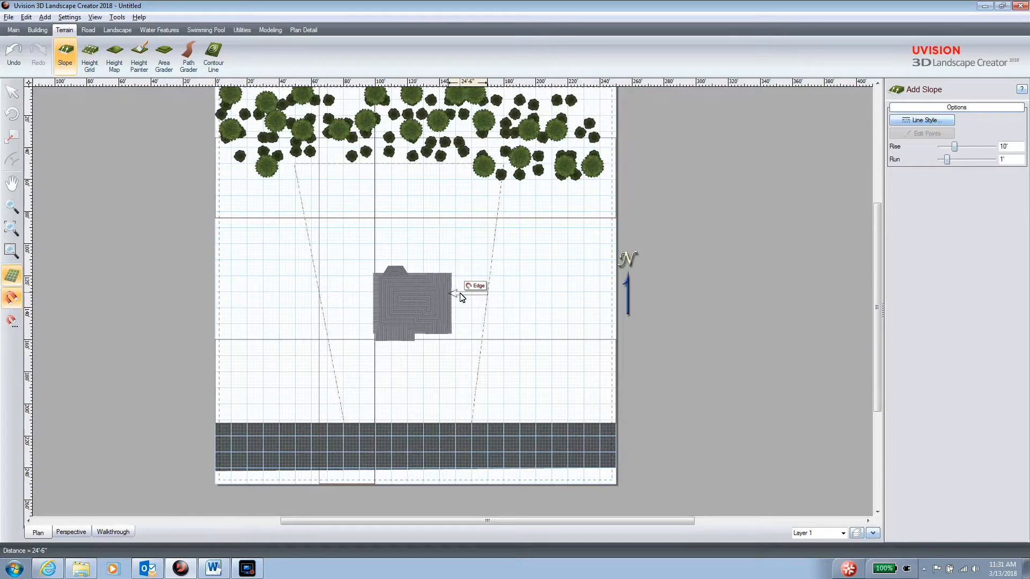
left_click(460, 295)
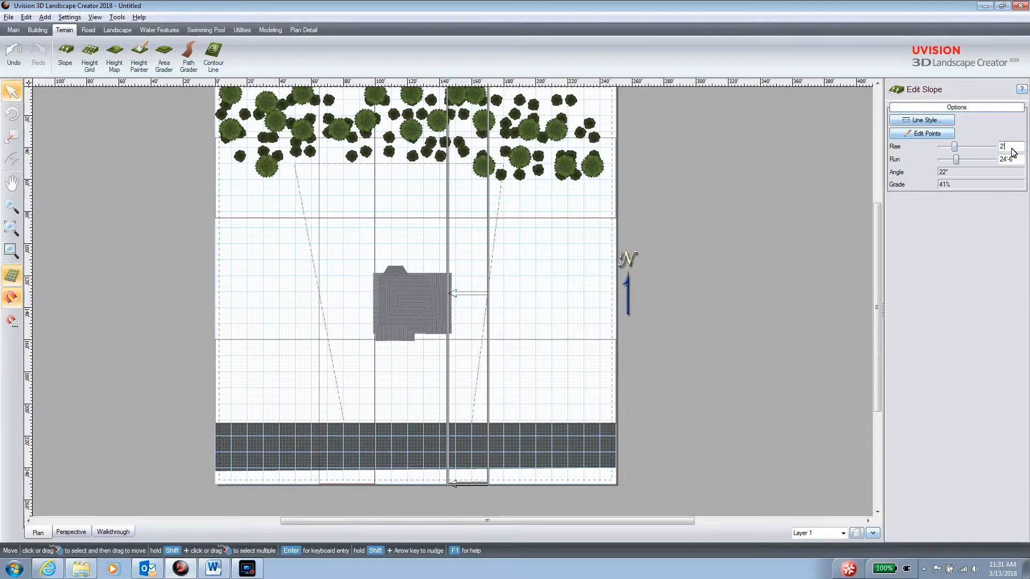
key("Tab")
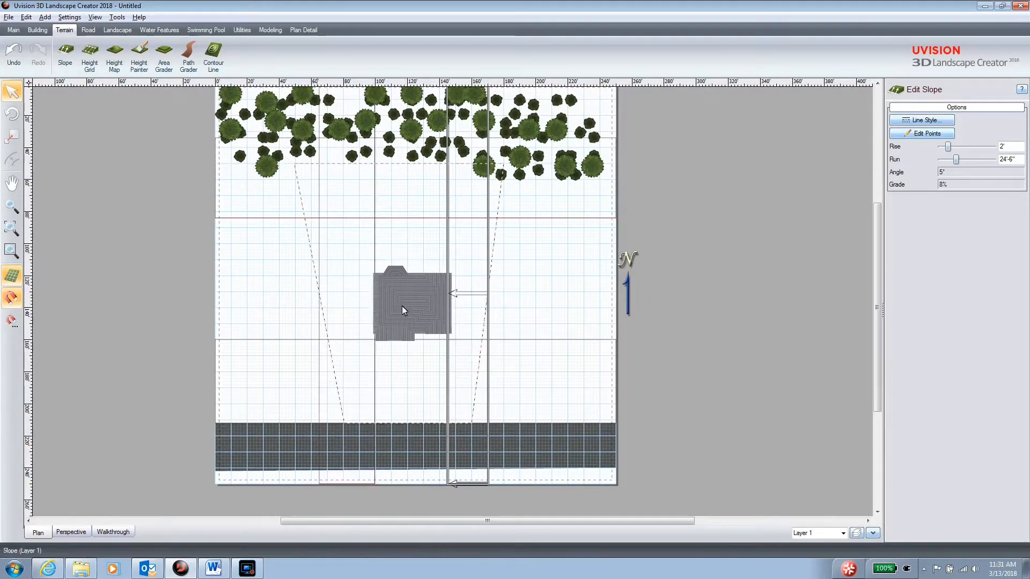
Examine the graded terrain in perspective view from the front, garage side, rear and above to check all four slopes around the house
left_click(71, 532)
middle_click_drag(207, 399, 158, 365)
scroll(159, 369, "up", 6)
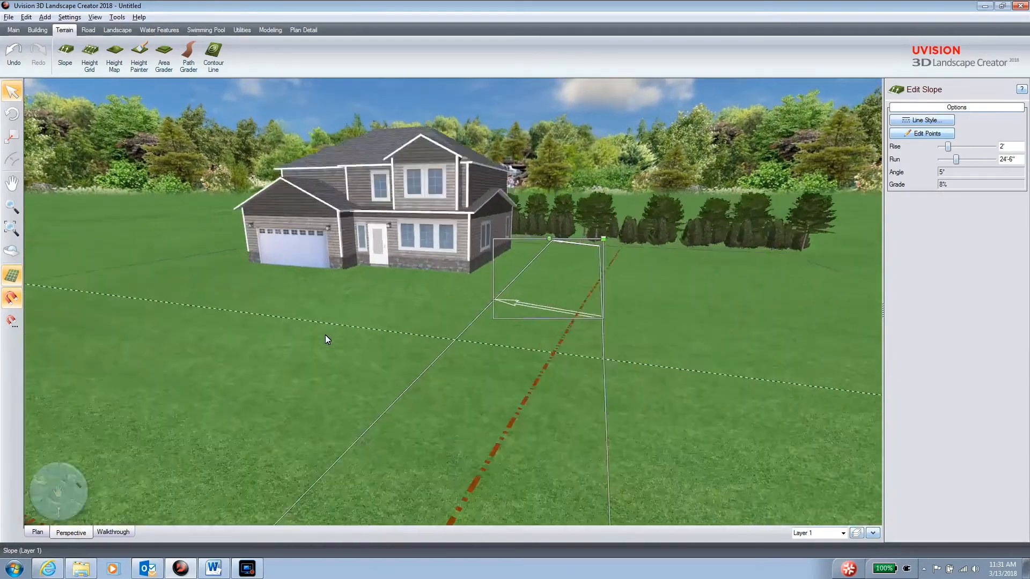
middle_click_drag(378, 331, 440, 351)
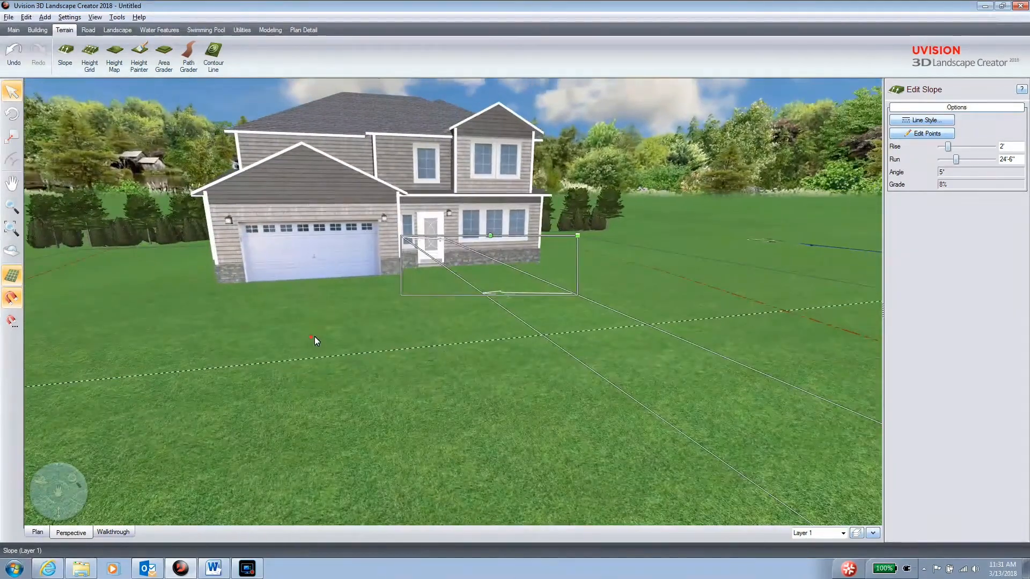
middle_click_drag(311, 337, 362, 343)
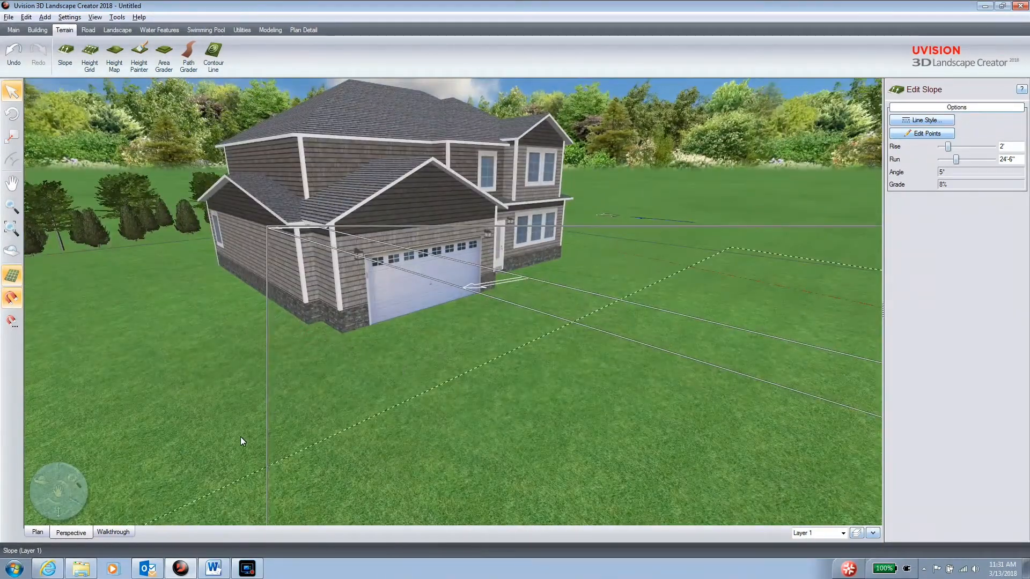
left_click(228, 394)
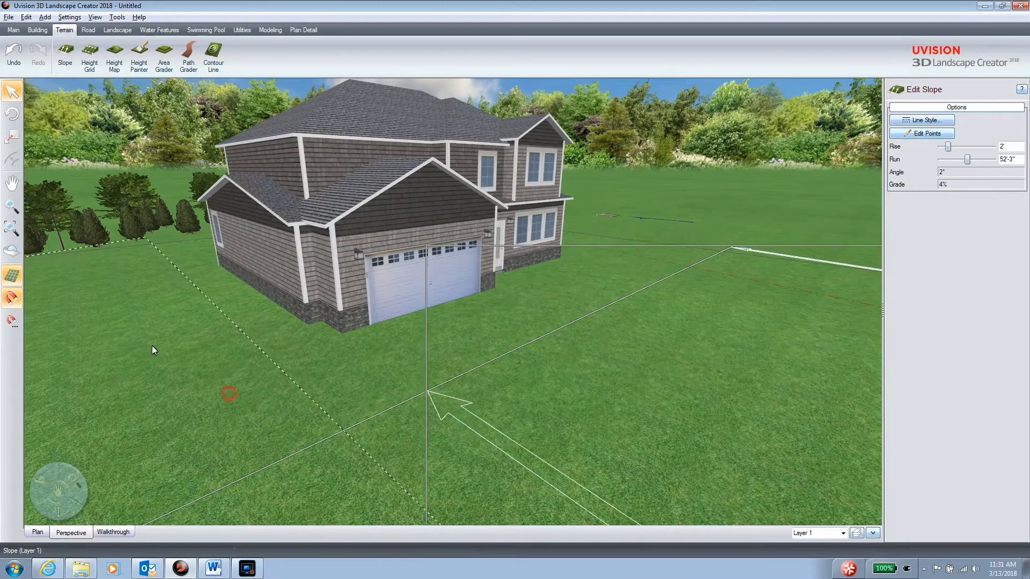
middle_click_drag(156, 350, 332, 321)
middle_click_drag(121, 326, 185, 356)
scroll(185, 361, "up", 3)
scroll(185, 362, "down", 5)
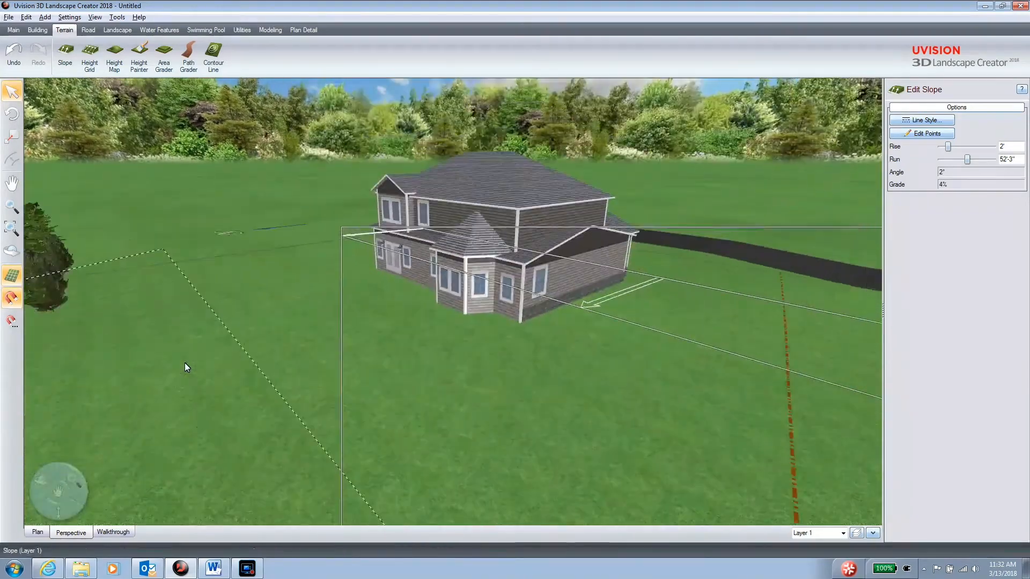
scroll(225, 359, "up", 2)
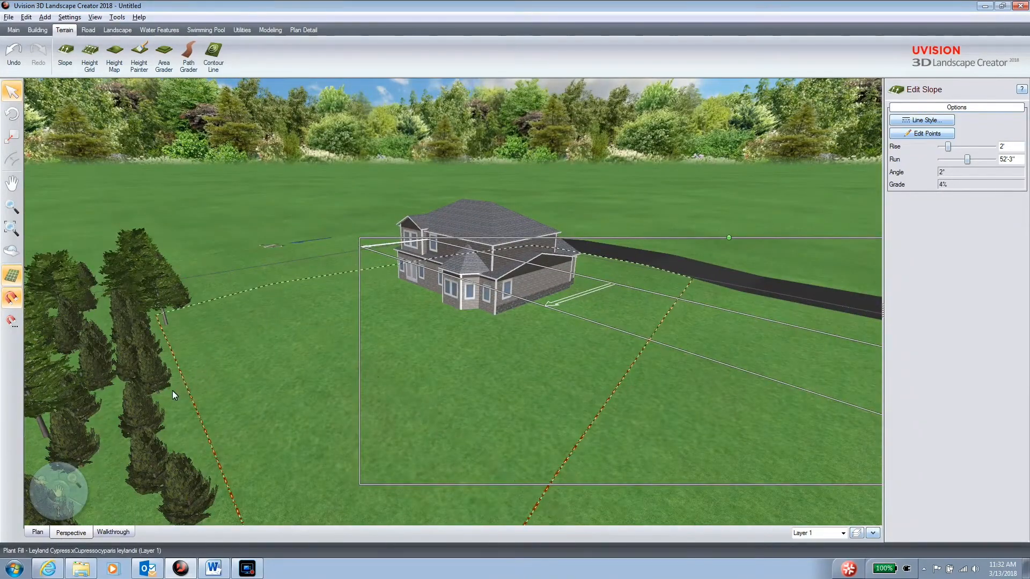
middle_click_drag(586, 346, 340, 403)
left_click(340, 404)
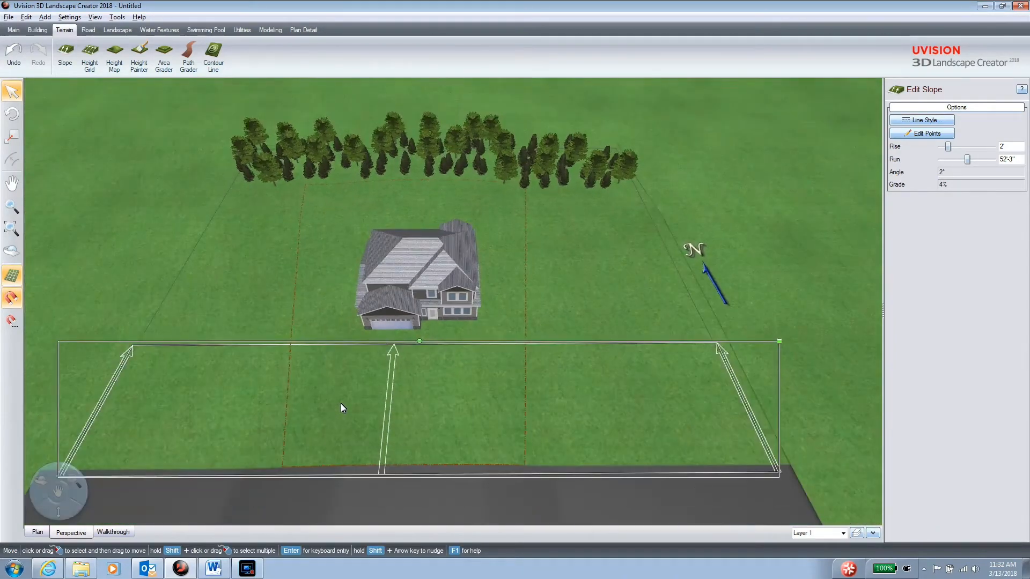
left_click(423, 295)
left_click(596, 280)
left_click_drag(595, 280, 613, 265)
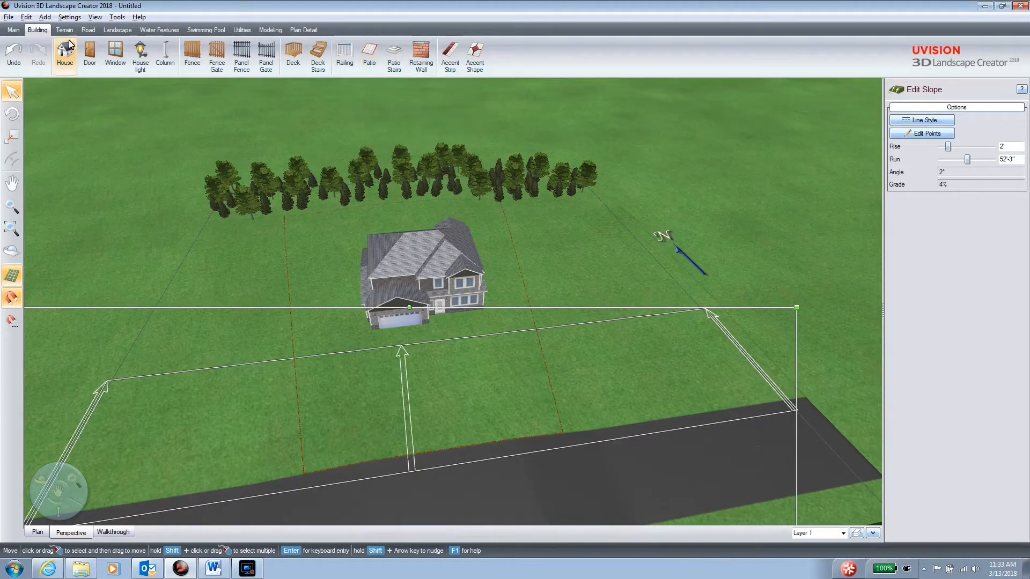
In the plan view, draw a straight-edged driveway region about 24' wide and 52'-3" long from the garage front to the road
left_click(116, 30)
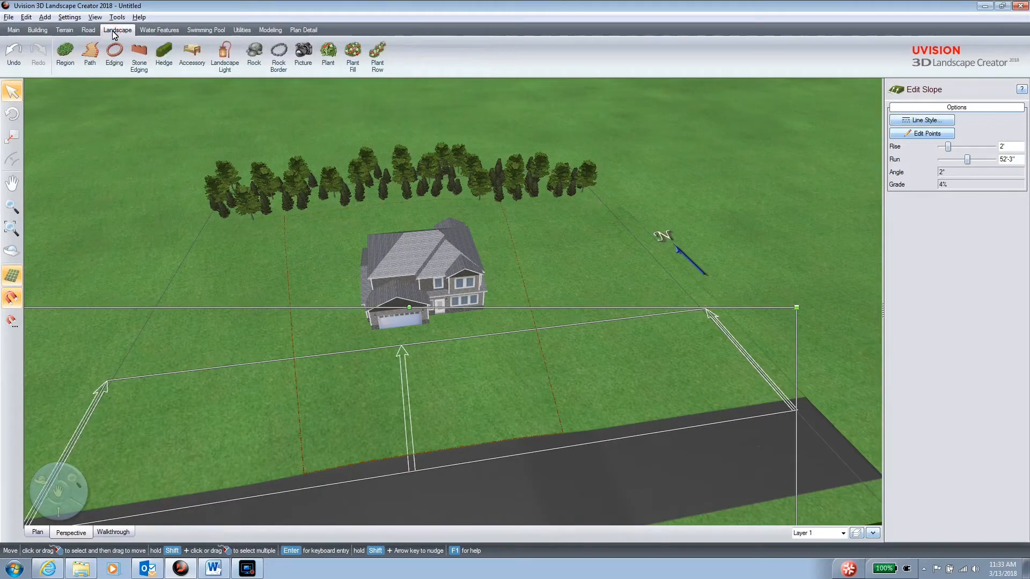
left_click(65, 63)
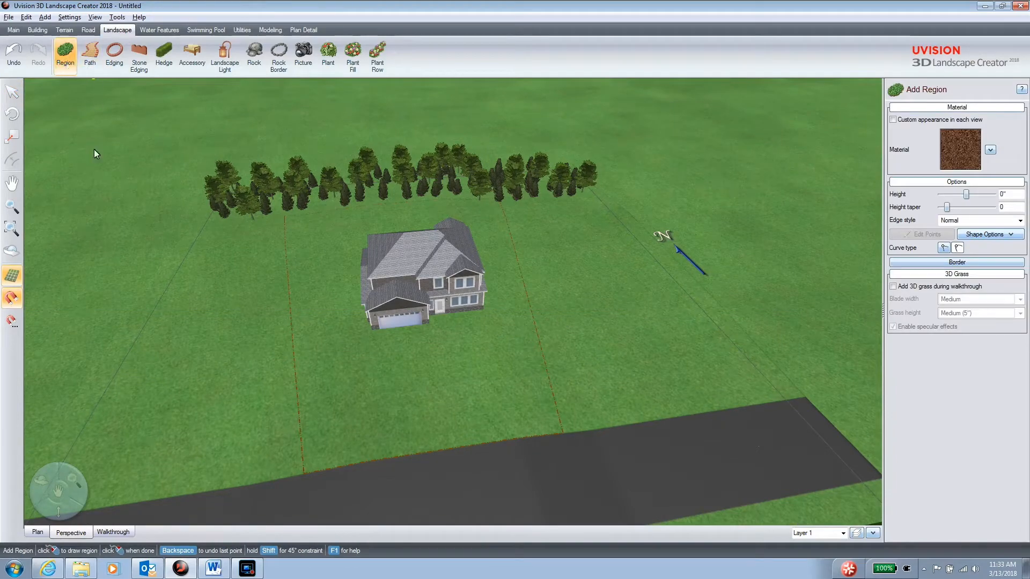
left_click(38, 532)
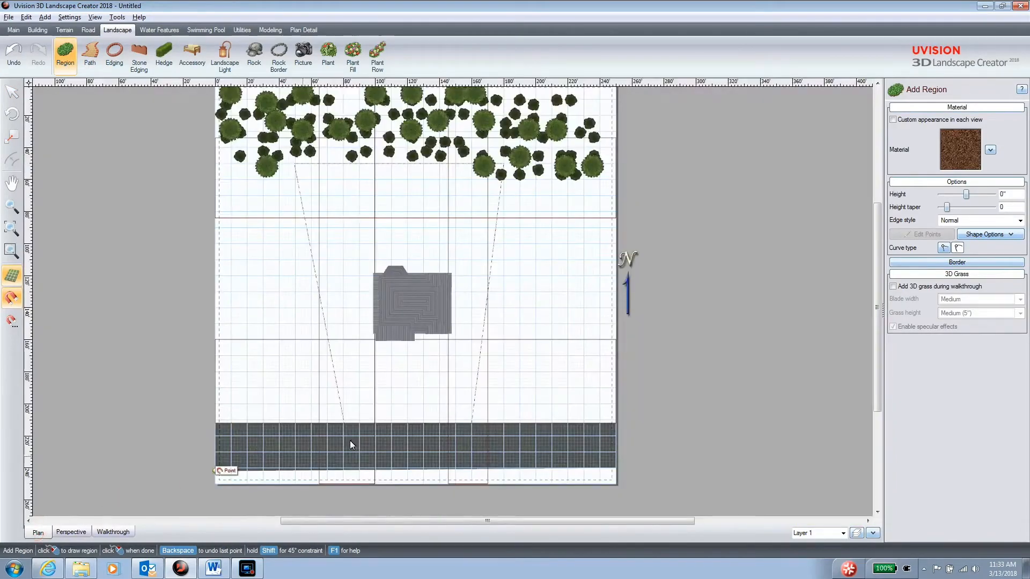
scroll(423, 359, "up", 2)
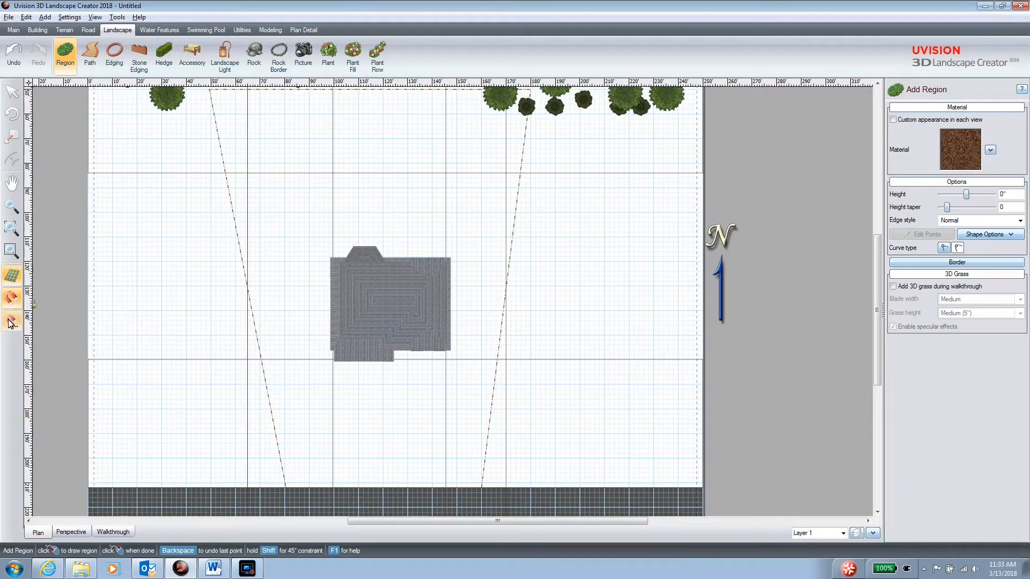
left_click(336, 359)
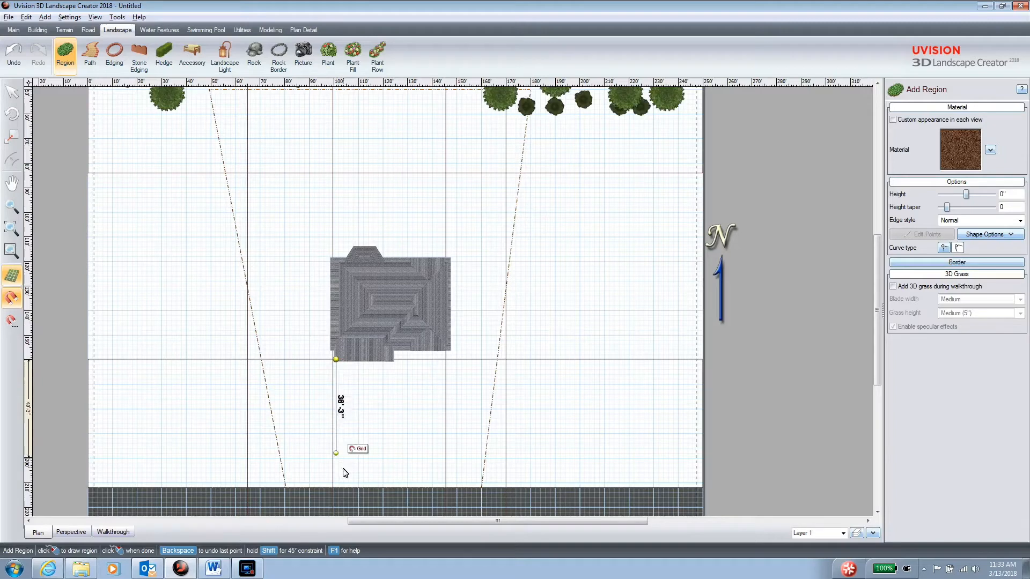
left_click(333, 485)
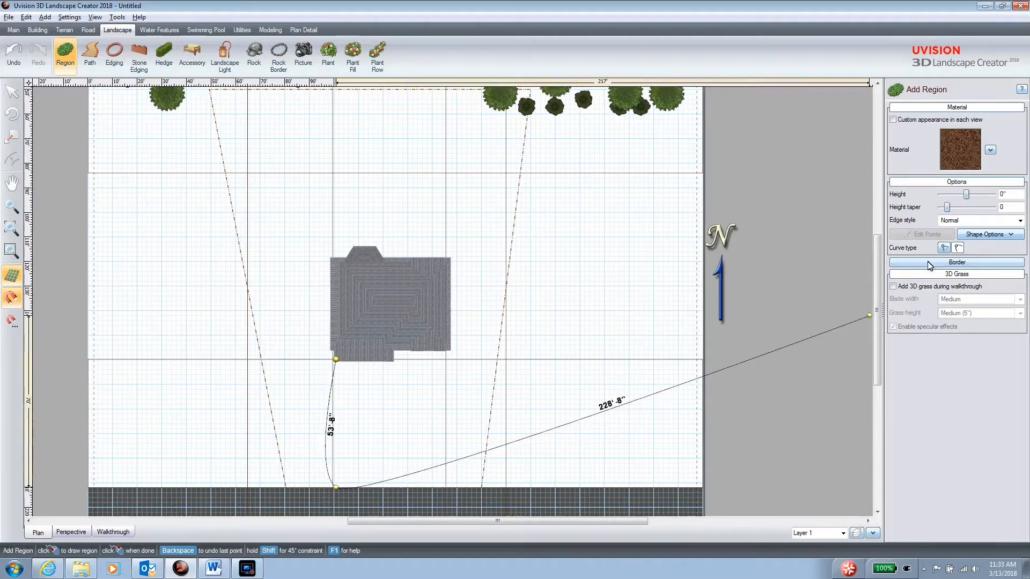
left_click(944, 249)
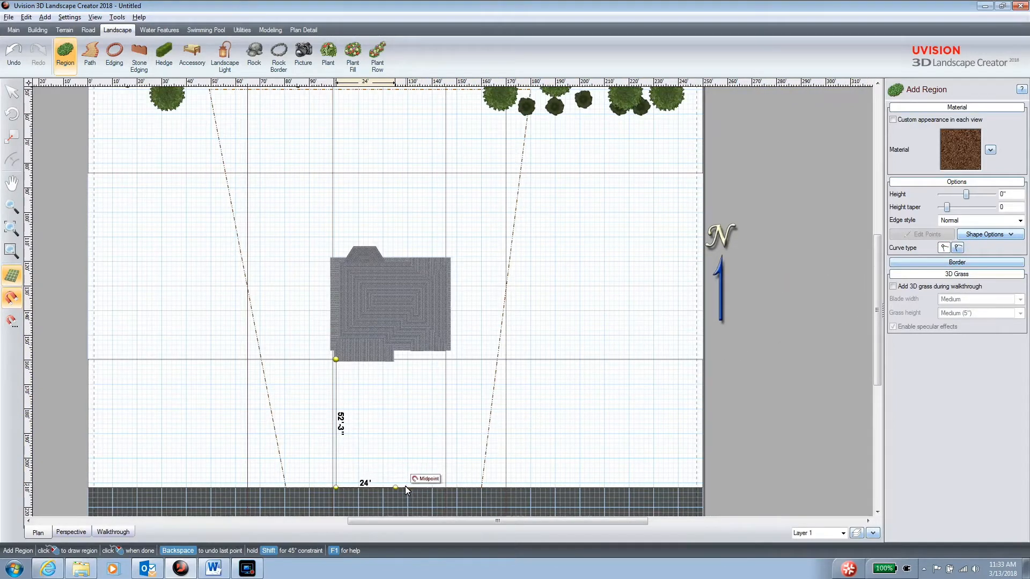
left_click(398, 488)
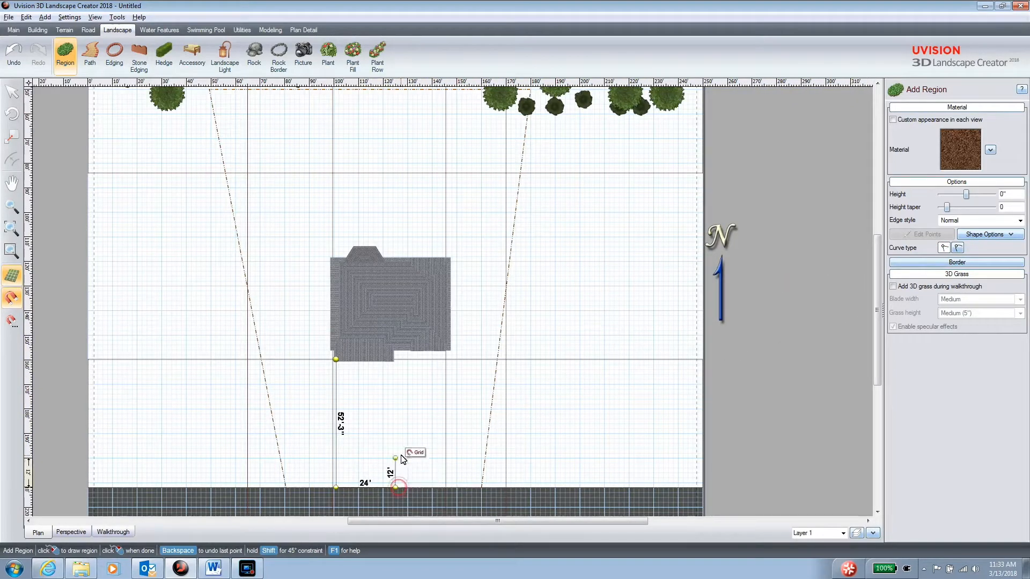
left_click(397, 364)
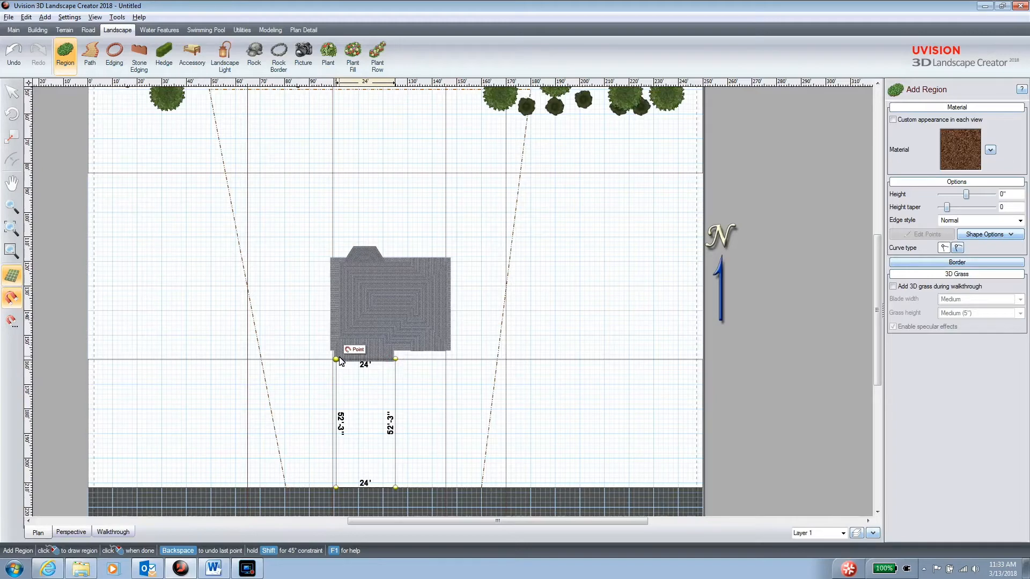
left_click(340, 360)
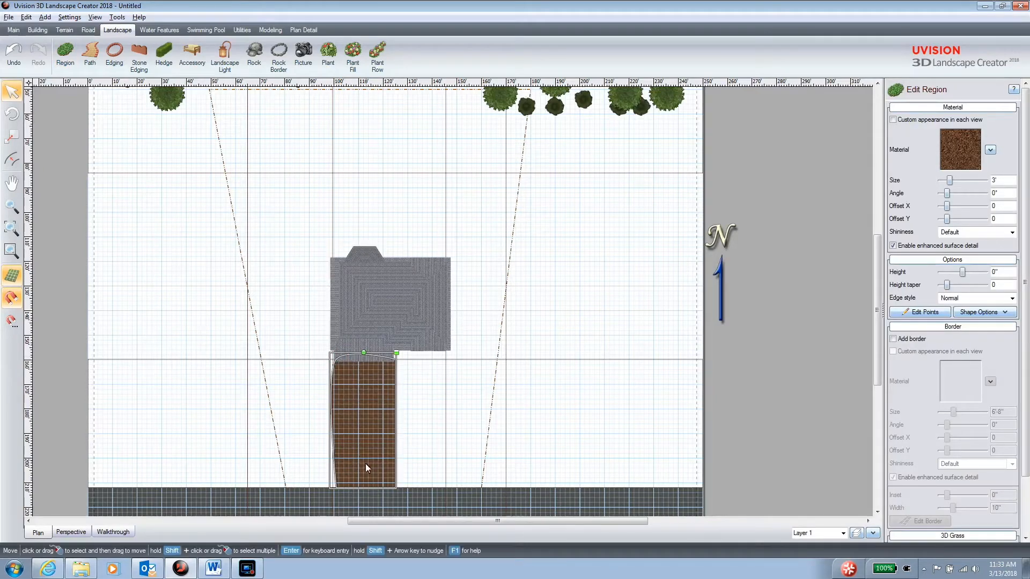
Straighten the curved edges at the driveway region's northwest corner point and set the region's edge style to Sharp
left_click(919, 313)
left_click(335, 359)
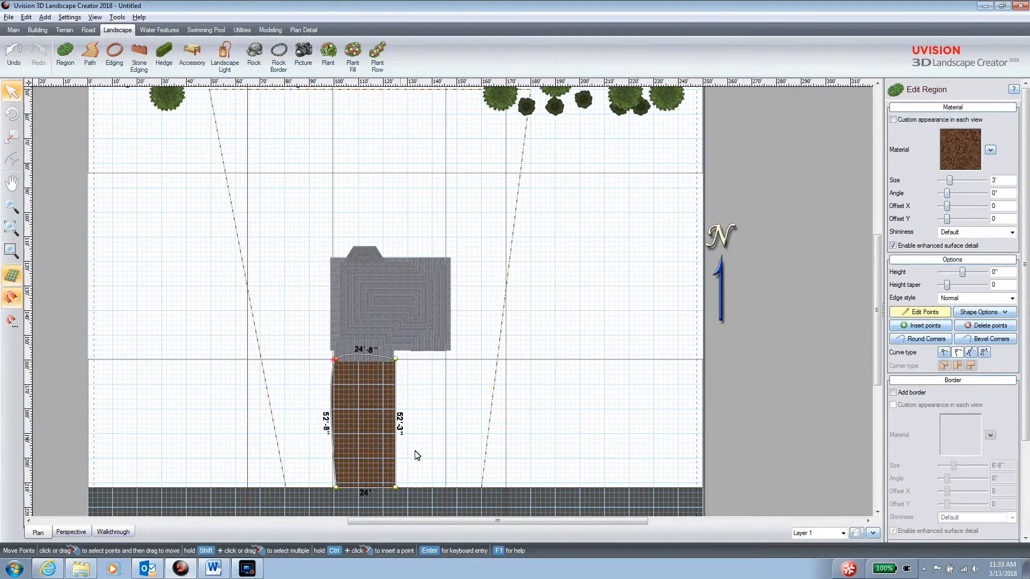
left_click(945, 354)
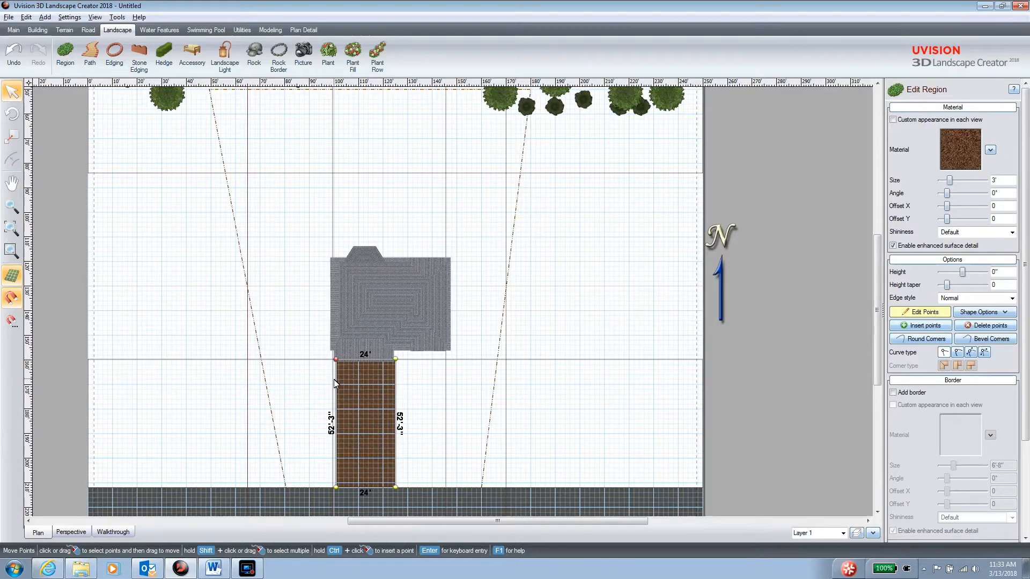
left_click(920, 315)
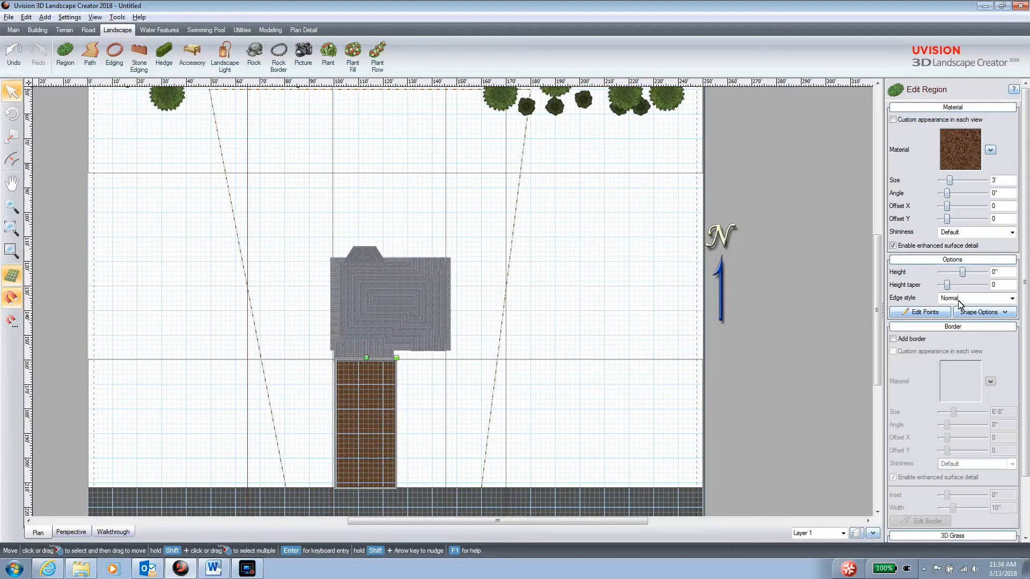
left_click(1011, 301)
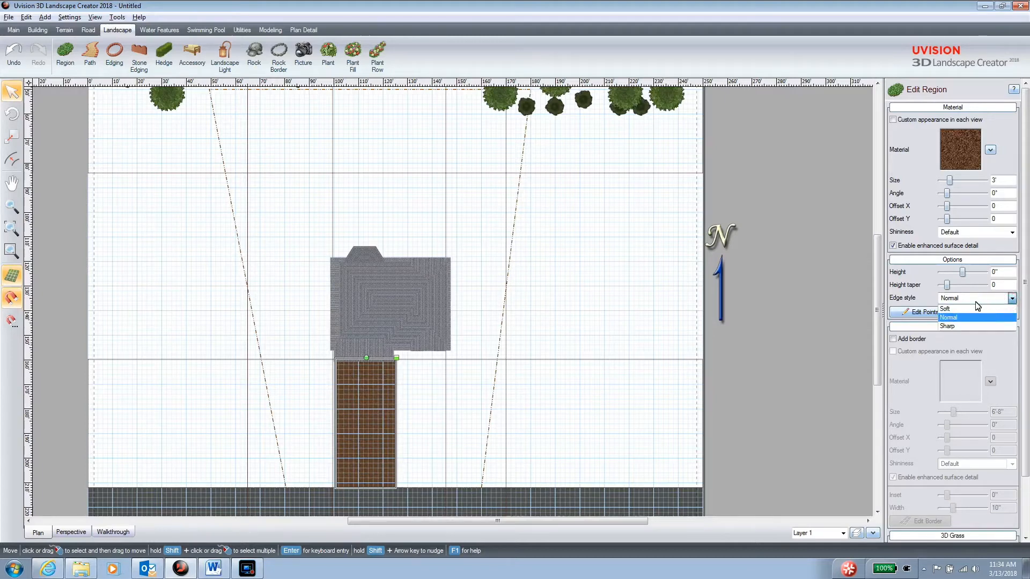
left_click(958, 327)
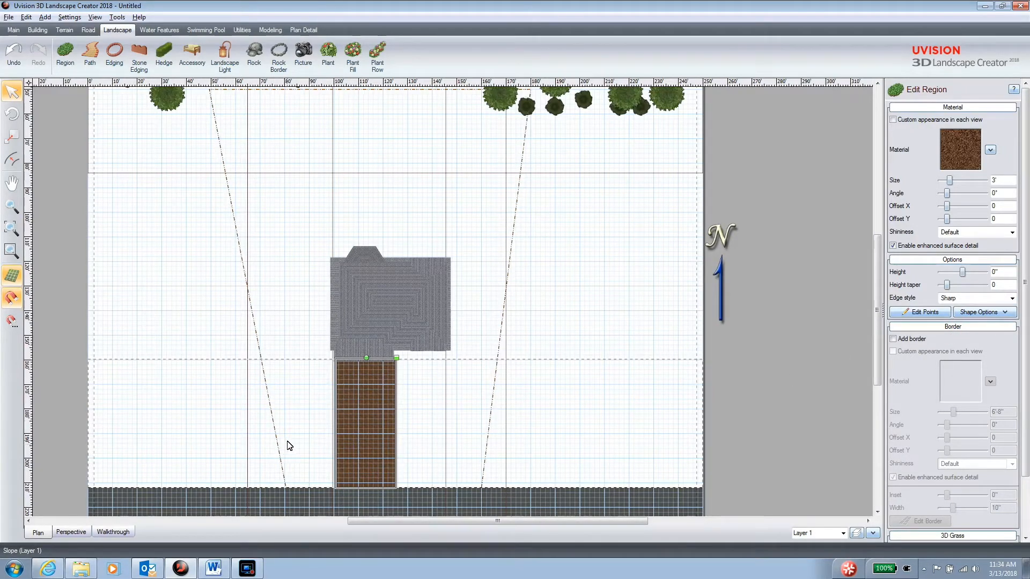
Change the driveway's material to the Unilock EnduraColor Plus Tribeca Peppered paver and inspect it from several angles in perspective view
left_click(70, 532)
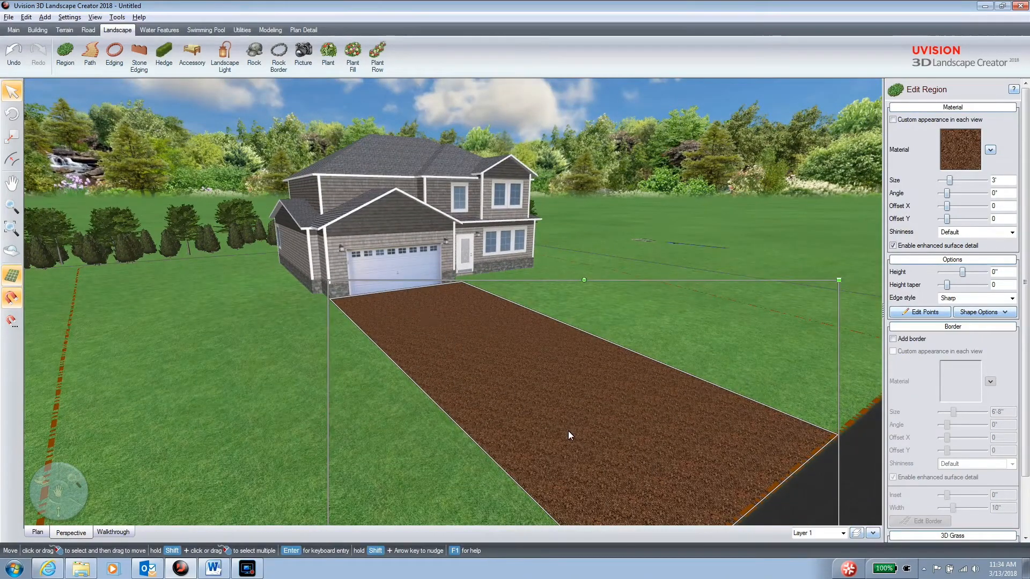
left_click(960, 156)
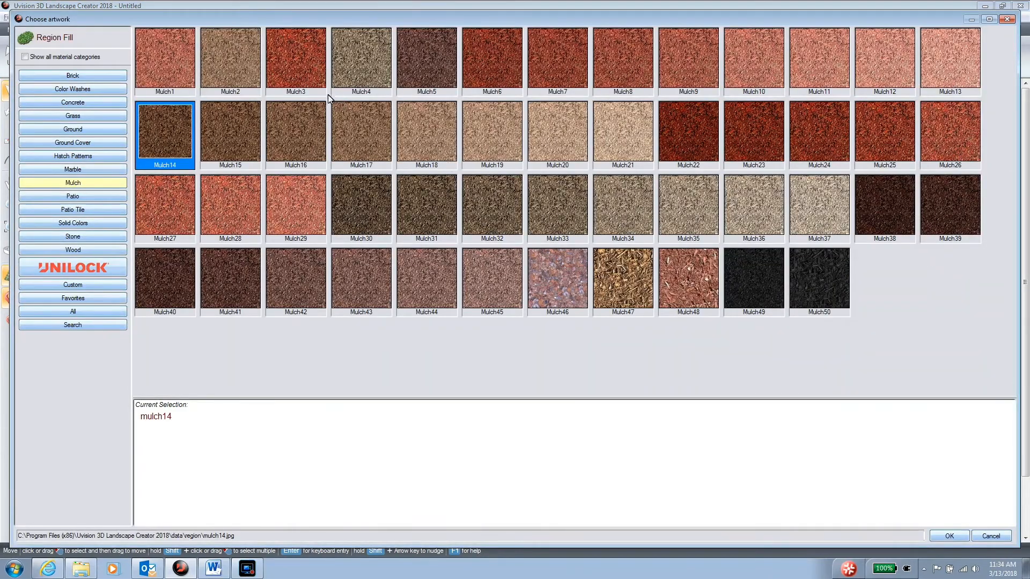
left_click(101, 271)
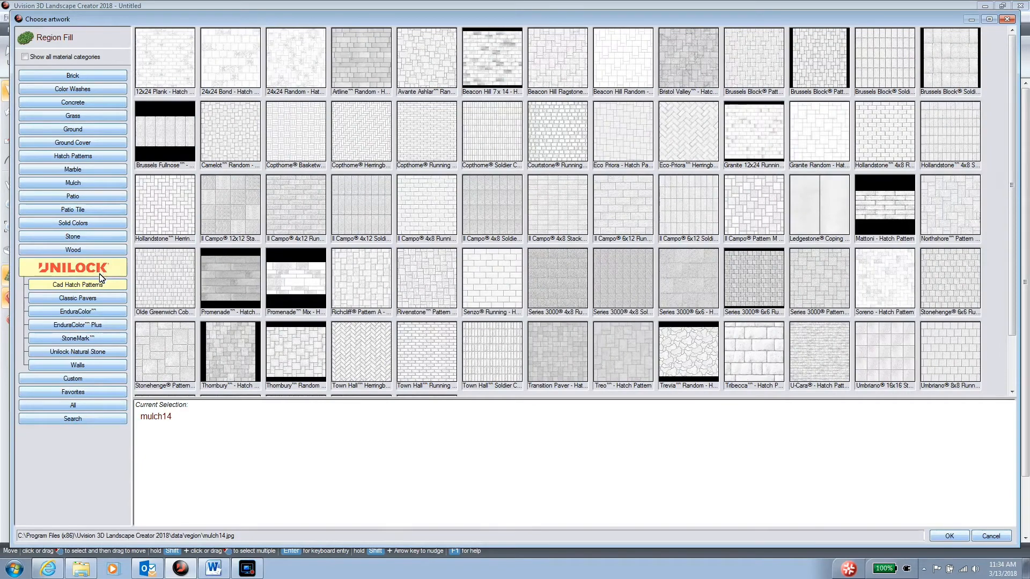
left_click(98, 325)
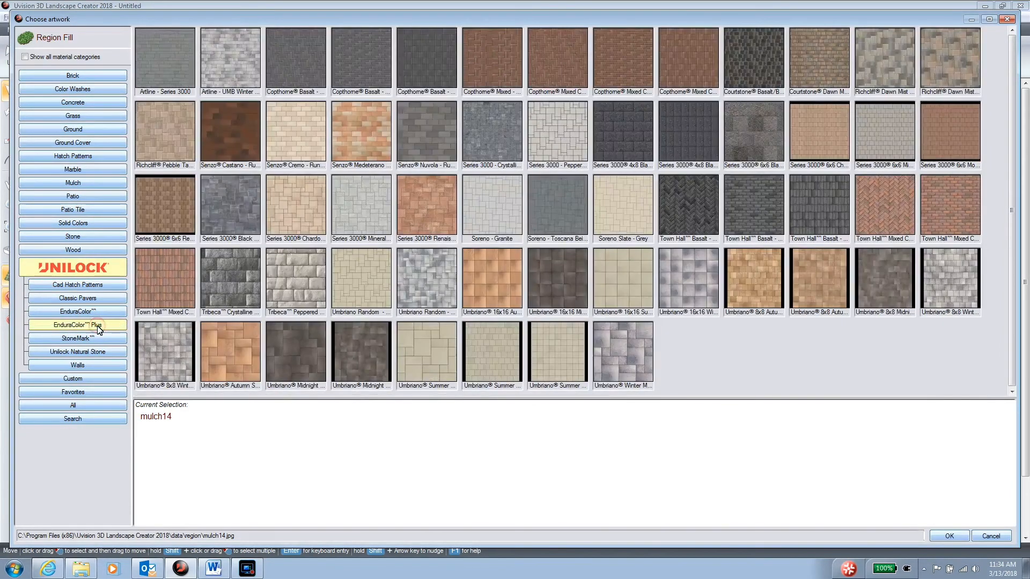
double_click(298, 285)
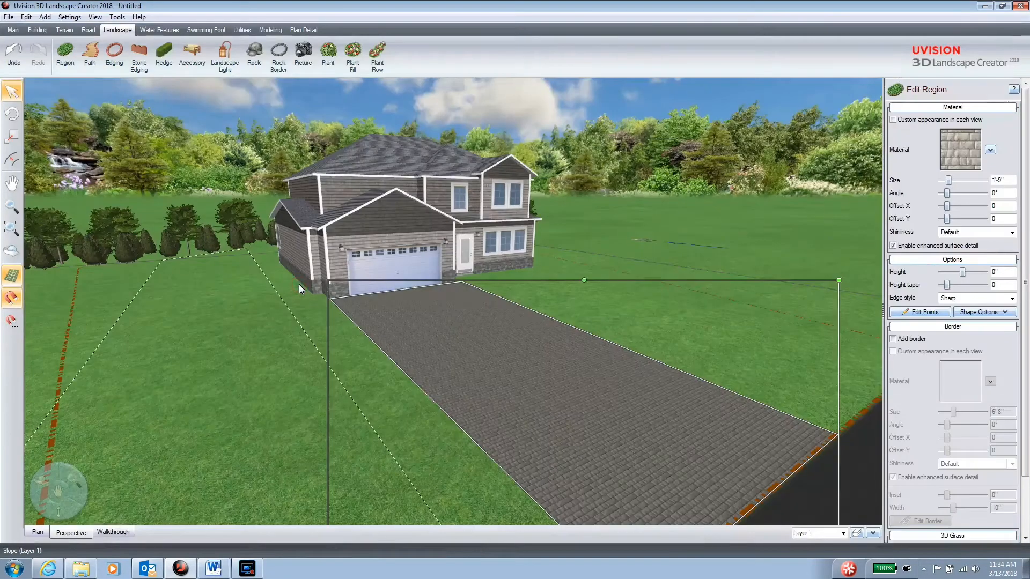
scroll(464, 369, "up", 5)
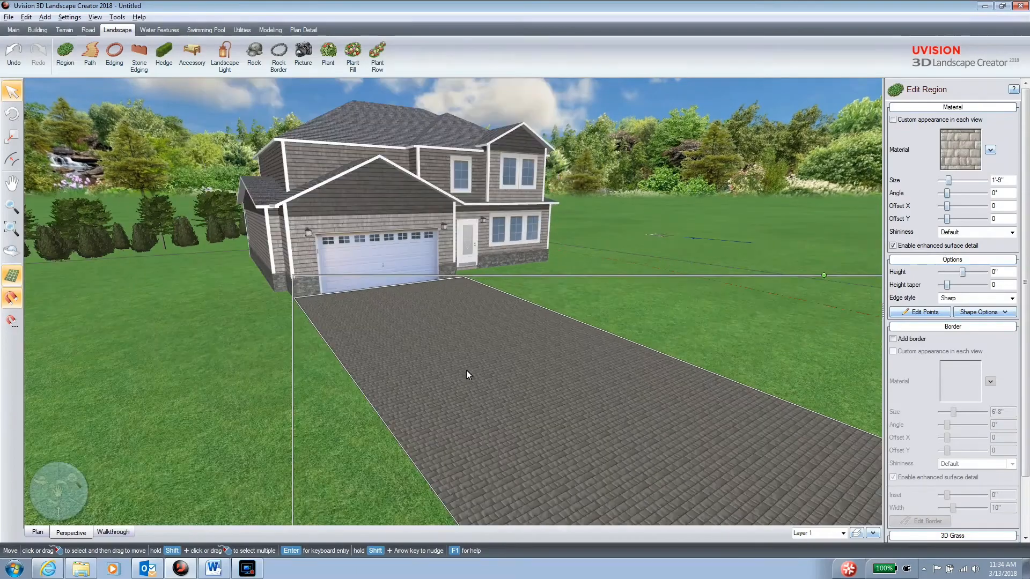
right_click_drag(466, 370, 442, 363)
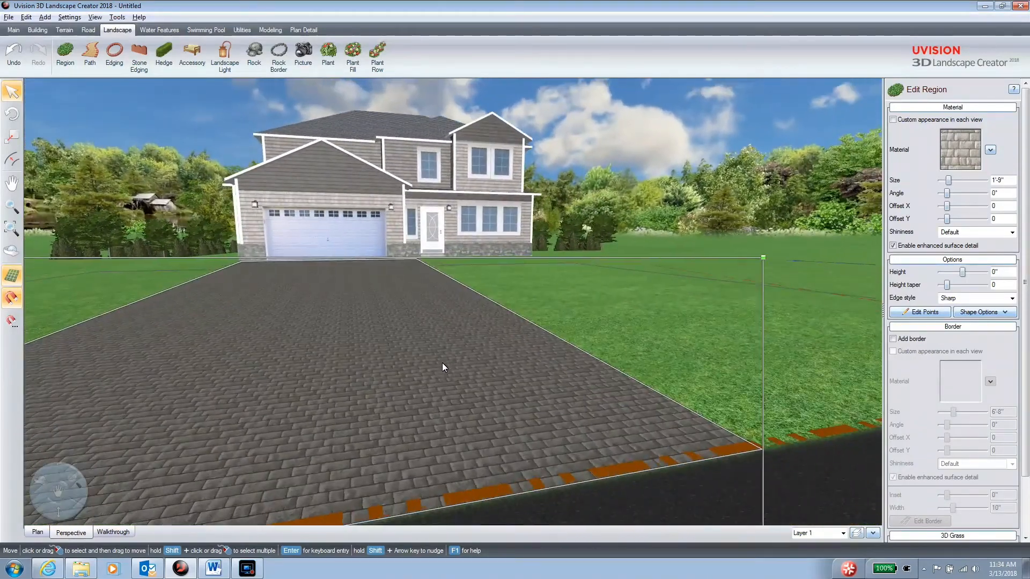
scroll(442, 362, "down", 1)
right_click_drag(442, 362, 385, 394)
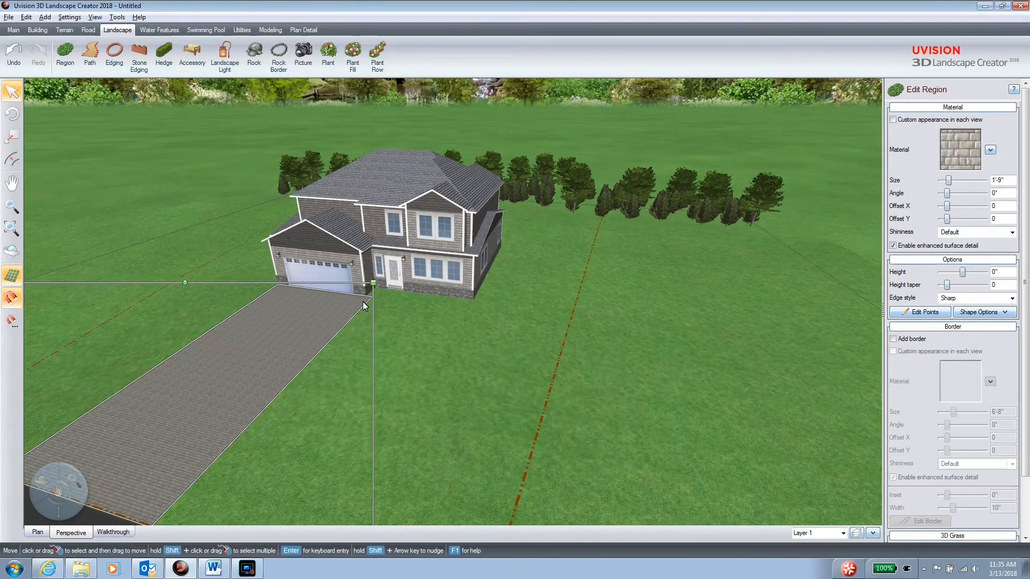
In the plan view, start a straight-segment retaining wall without snapping, about 23'-1" long from the house's northeast corner to the east property line
middle_click_drag(601, 298, 465, 311)
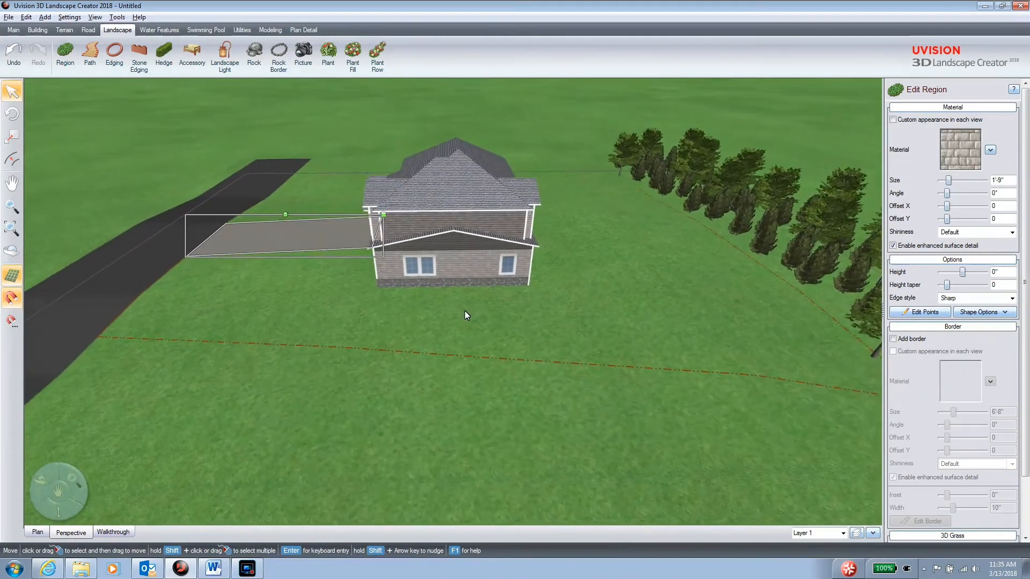
left_click(34, 534)
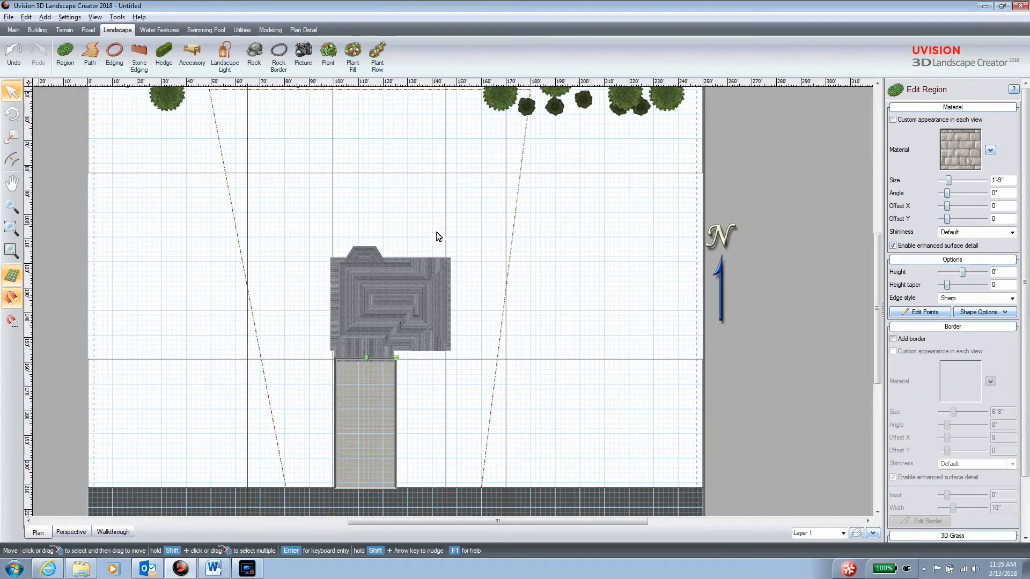
scroll(441, 336, "up", 4)
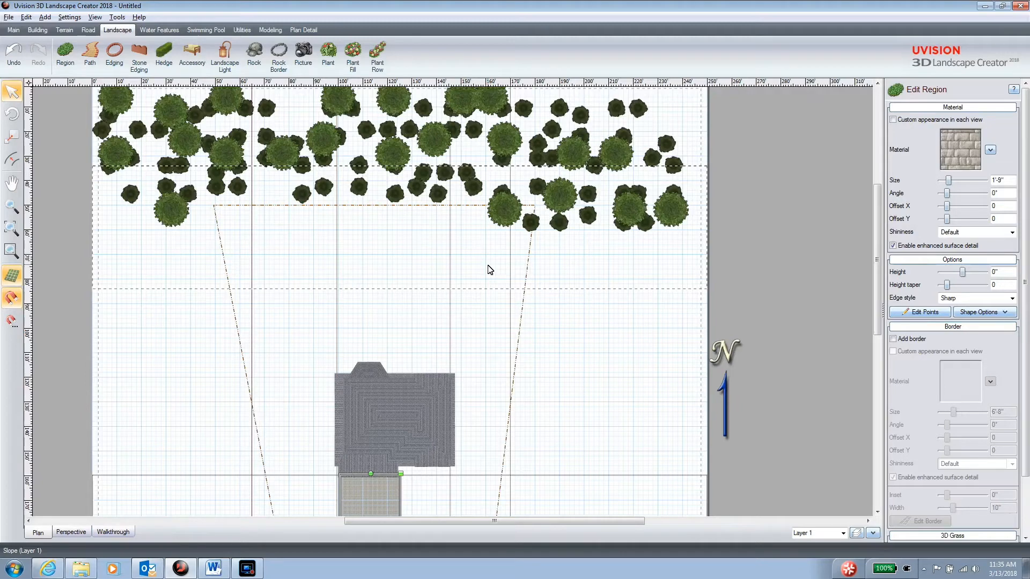
left_click(38, 30)
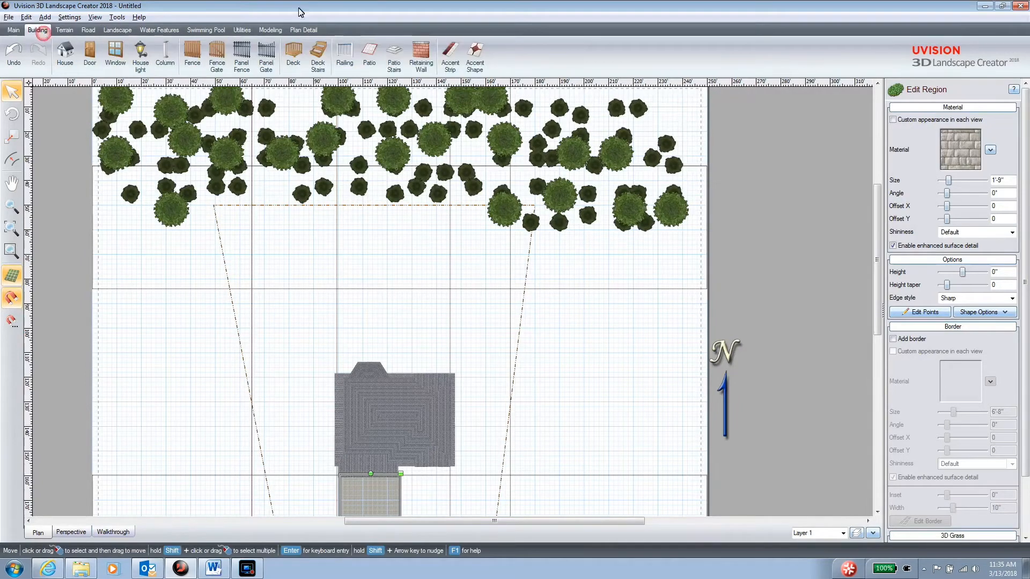
left_click(420, 63)
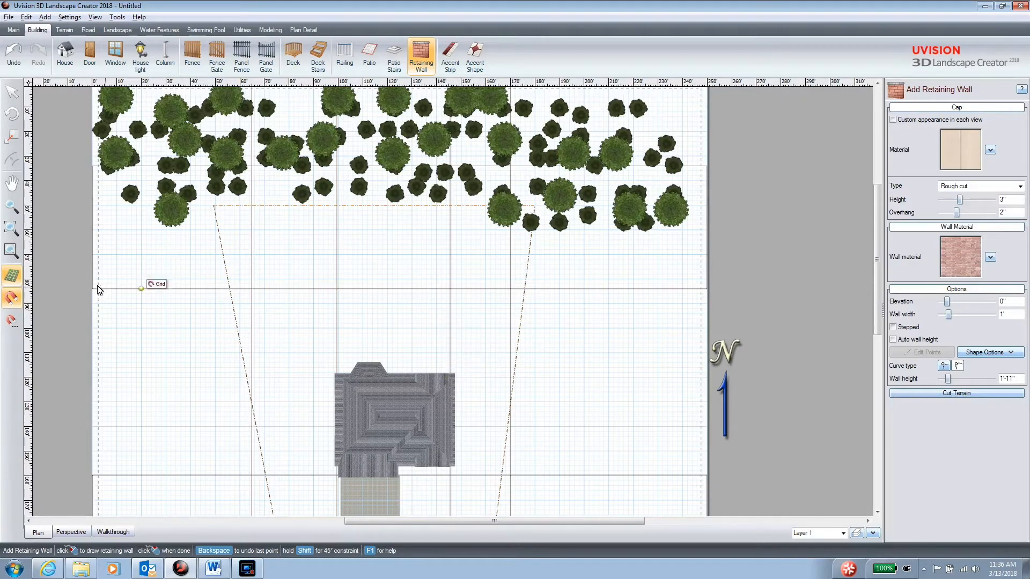
left_click(12, 297)
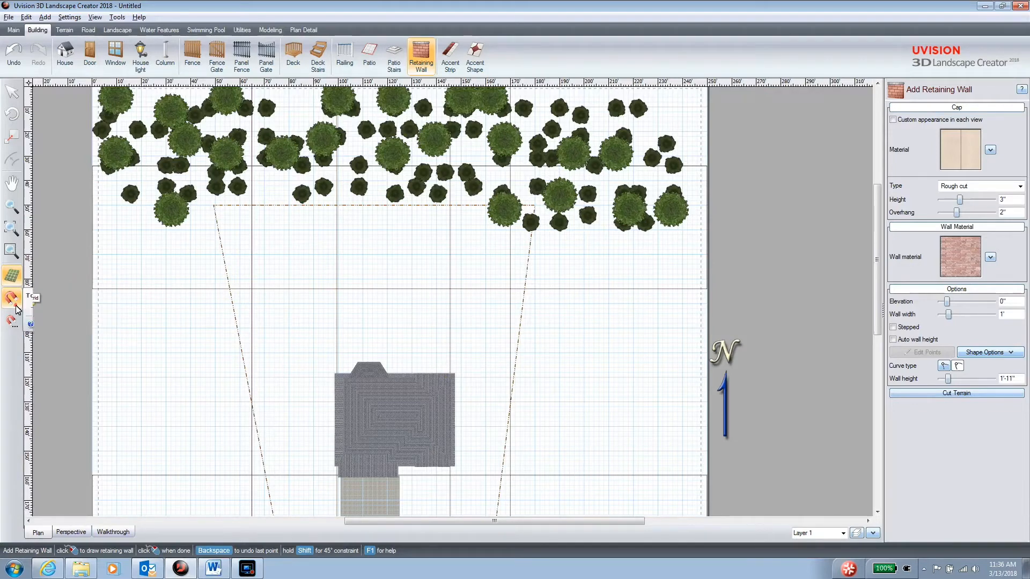
left_click(465, 381)
left_click(512, 378)
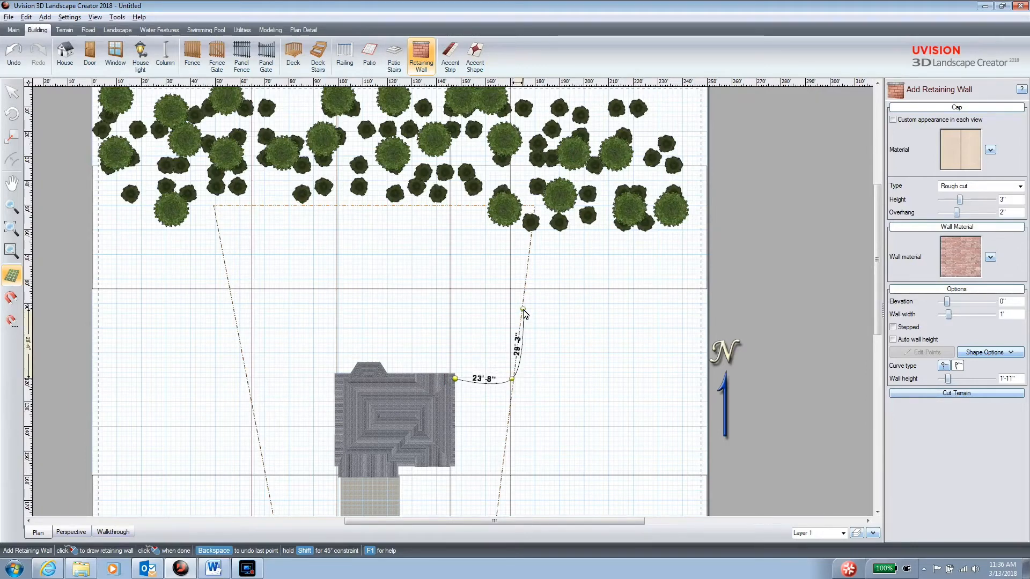
left_click(943, 366)
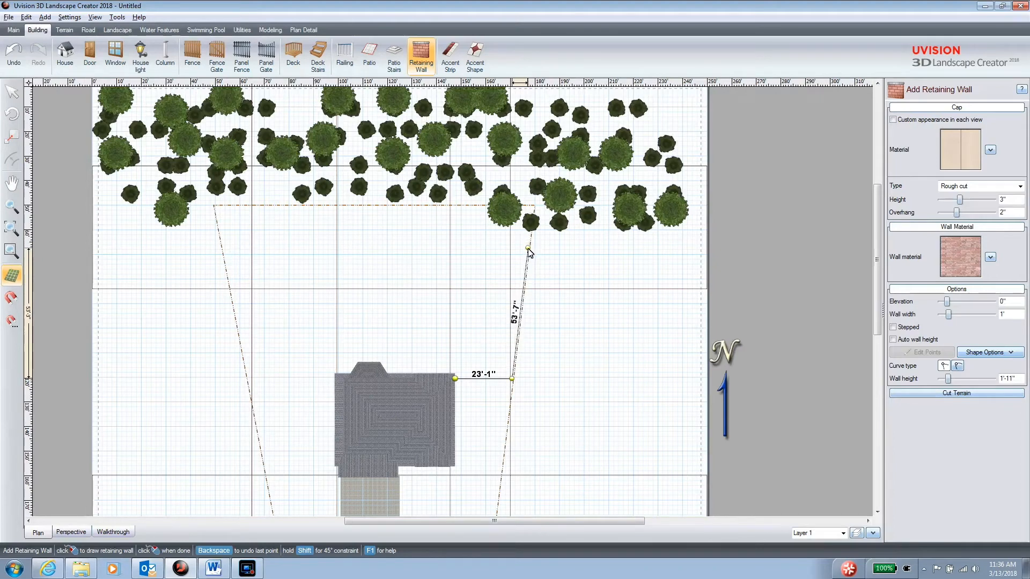
Continue the retaining wall about 53'-8" along the east line, 31' diagonally, 63' across the rear, then back to the house's northwest corner
left_click(528, 248)
left_click(464, 207)
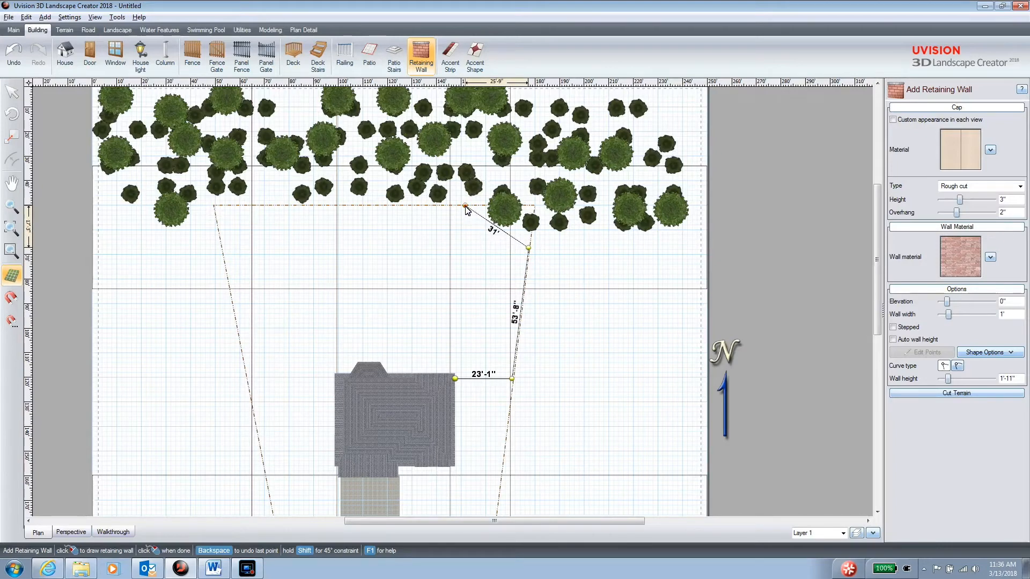
left_click(310, 205)
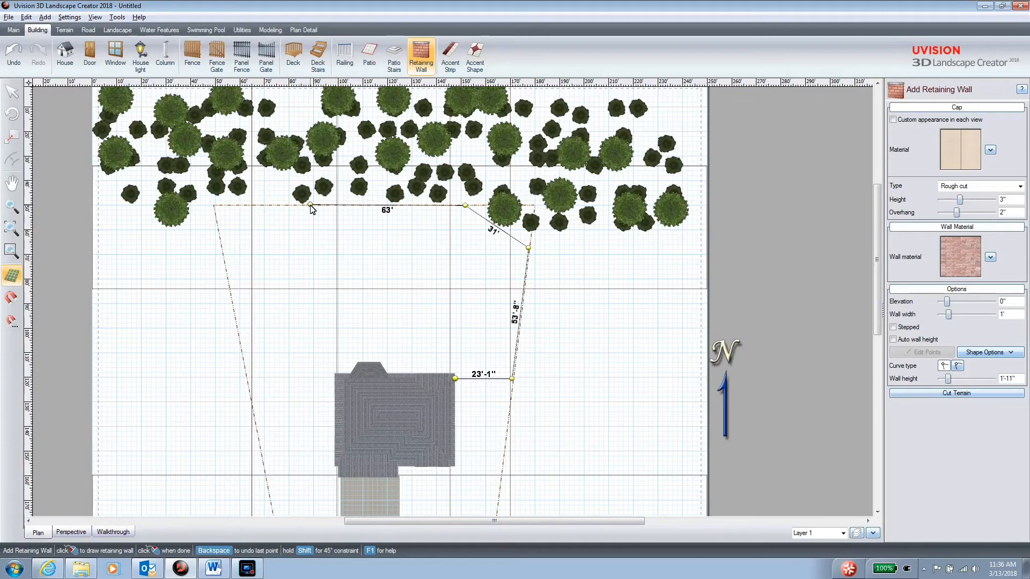
left_click(314, 373)
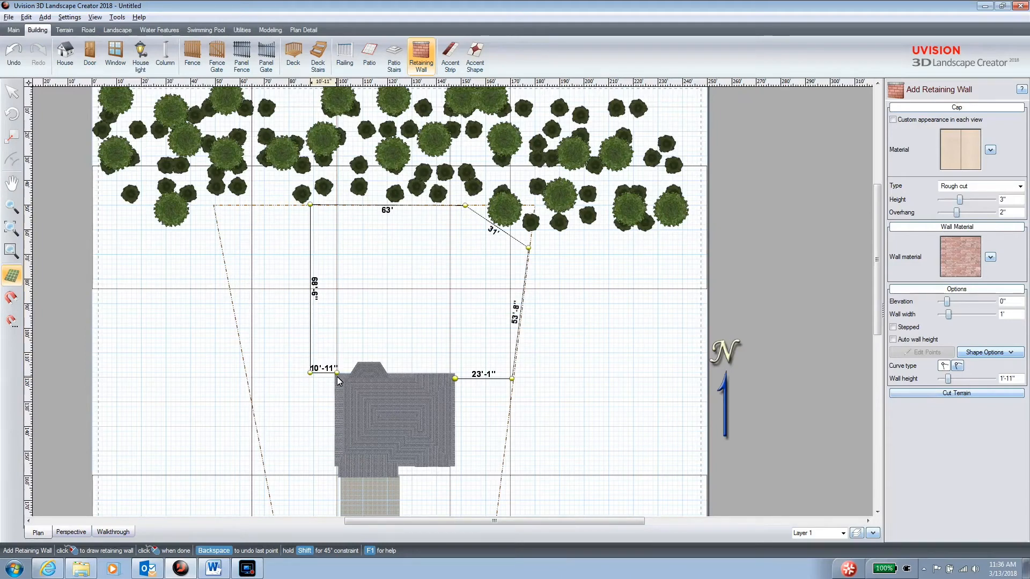
right_click(337, 376)
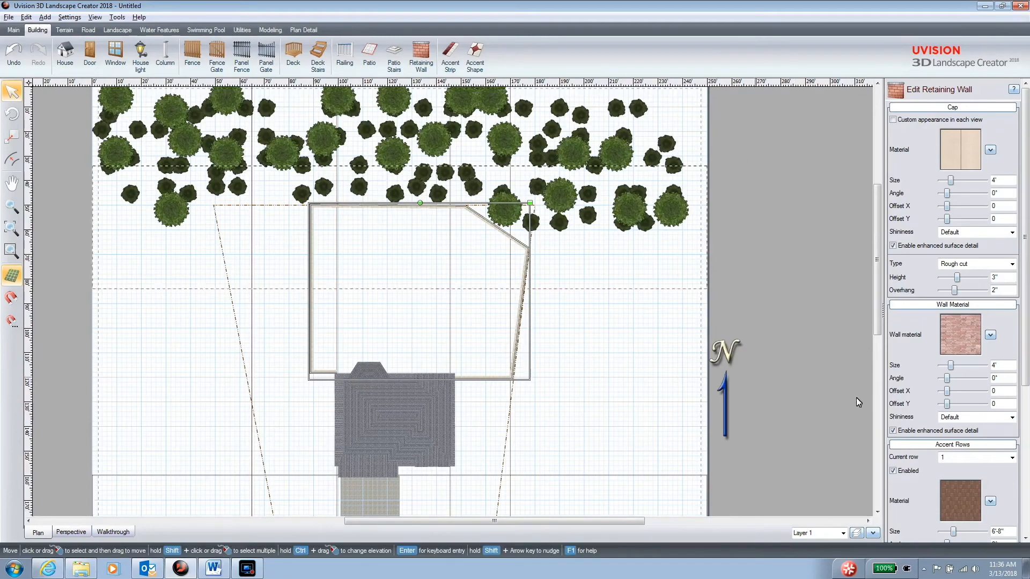
Finish the retaining wall with a Unilock U-Cara Smooth Alm... wall material, a Ledgestone Coping Grey cap and no accent row
left_click(964, 334)
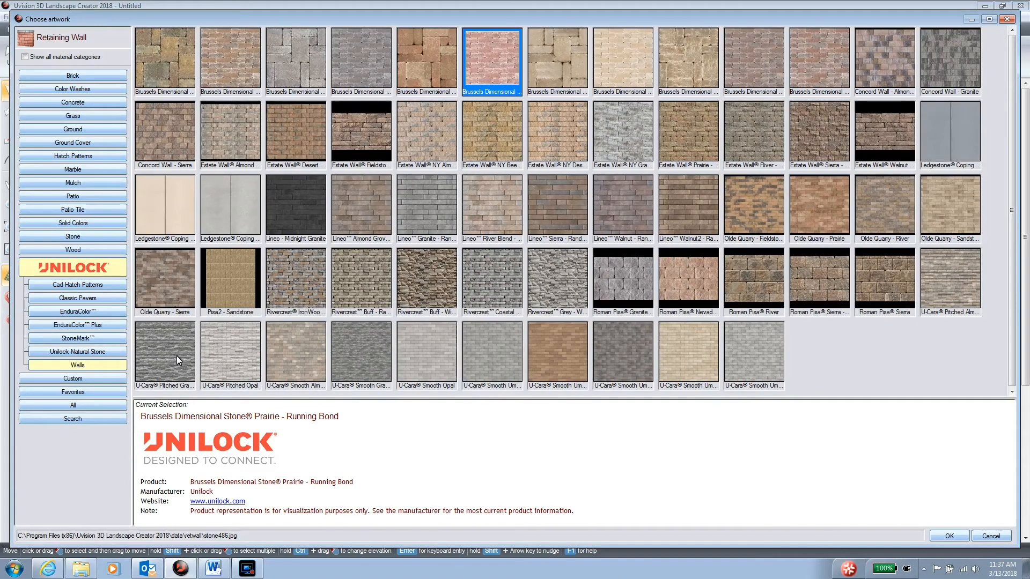
double_click(301, 357)
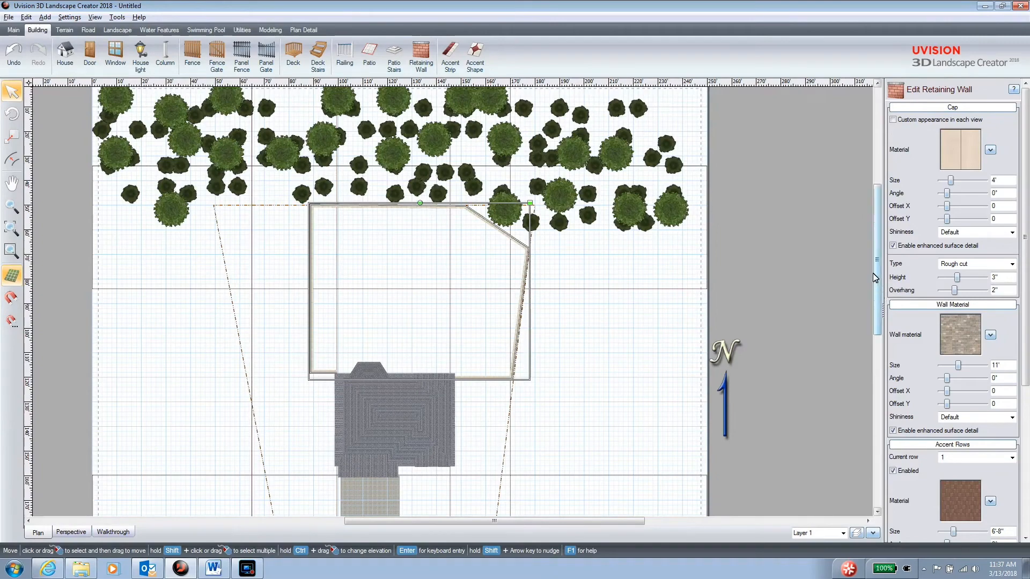
left_click(962, 157)
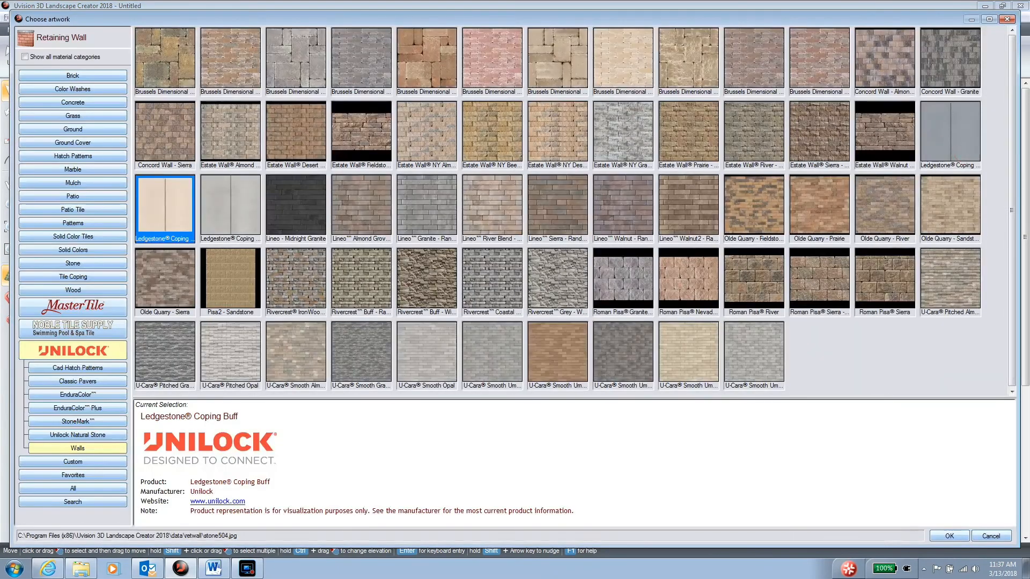
left_click(236, 216)
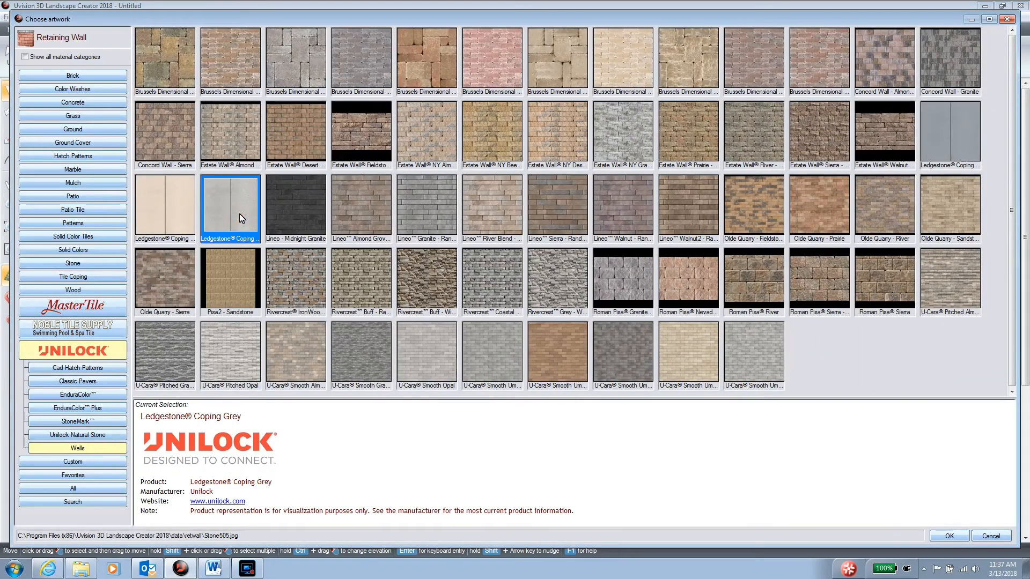
double_click(239, 214)
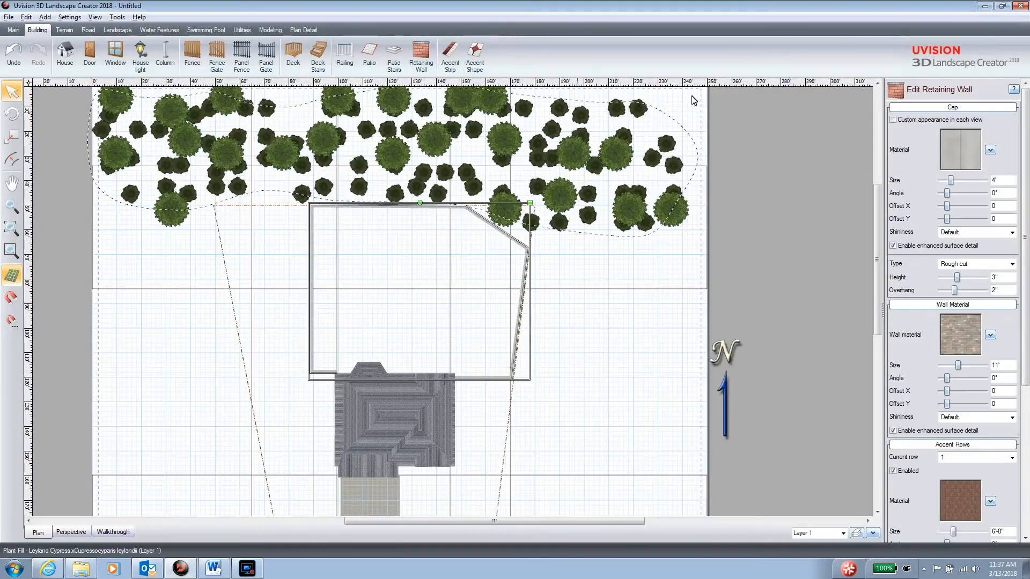
left_click(892, 471)
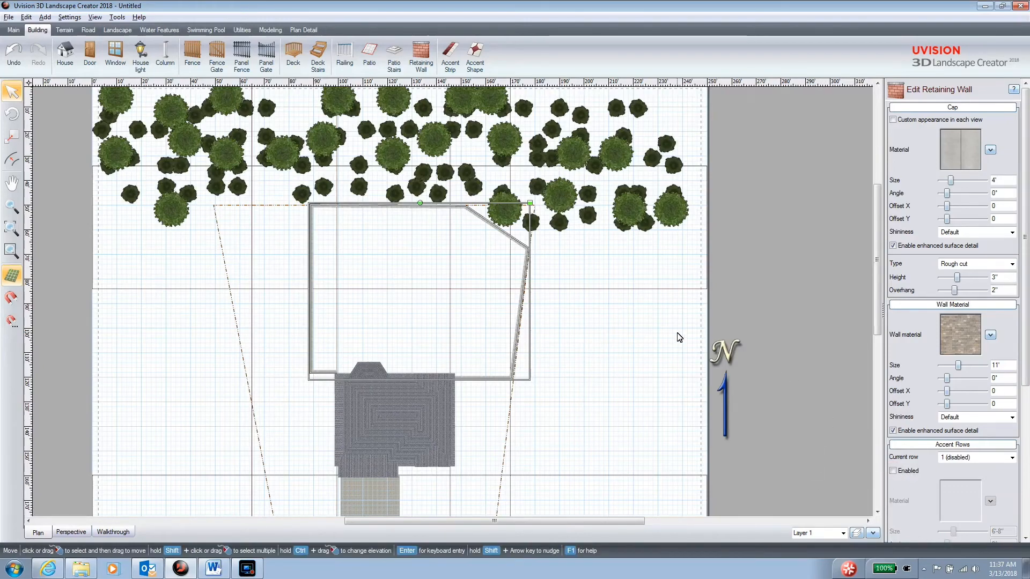
In the perspective view, raise the retaining wall's height to 5'-4"
left_click(71, 533)
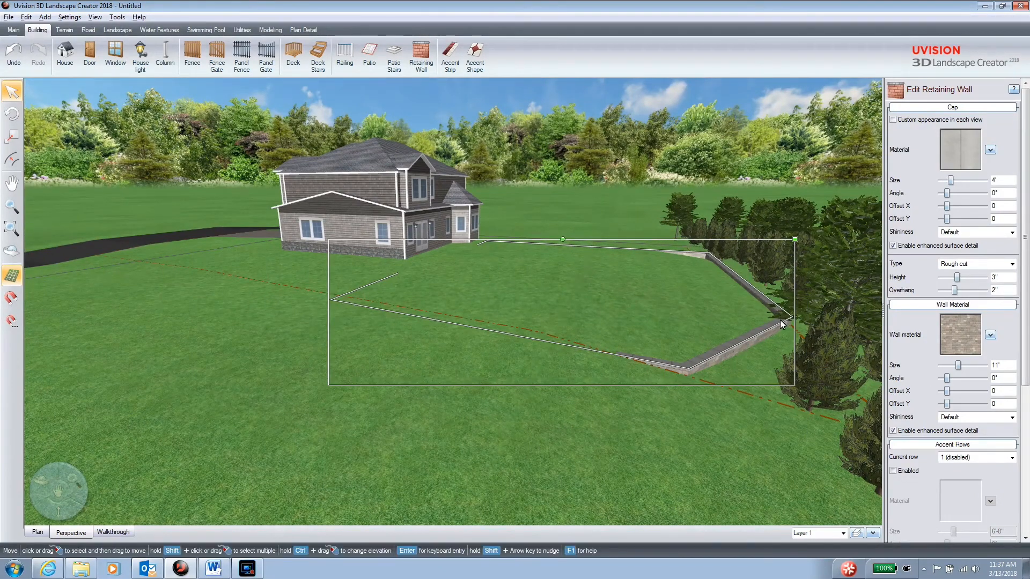
left_click_drag(1024, 329, 1029, 486)
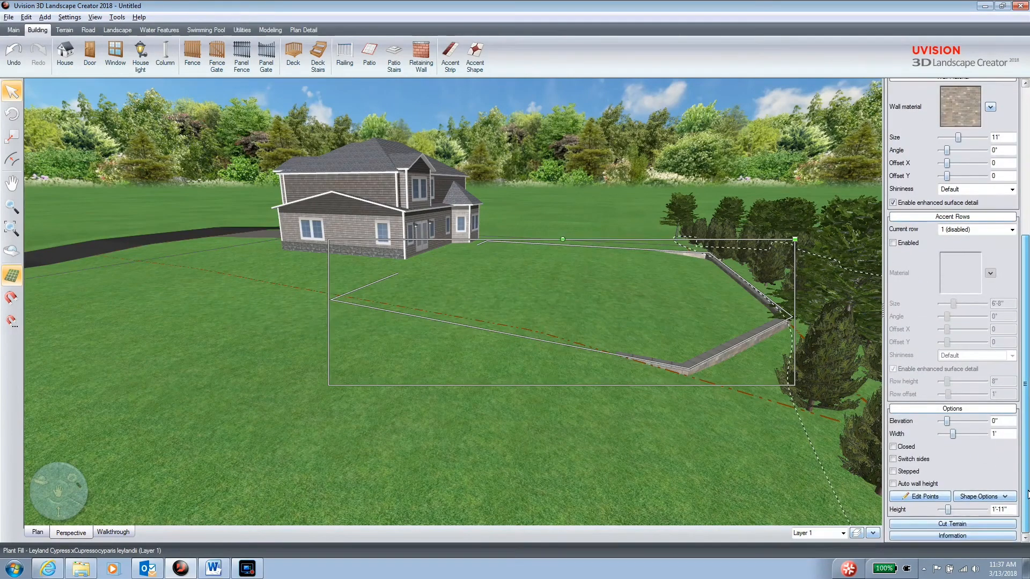
left_click(984, 510)
left_click(984, 510)
left_click(985, 510)
left_click(984, 510)
left_click(985, 510)
left_click(984, 510)
left_click(984, 510)
left_click(985, 510)
left_click(985, 510)
left_click(985, 510)
left_click(985, 510)
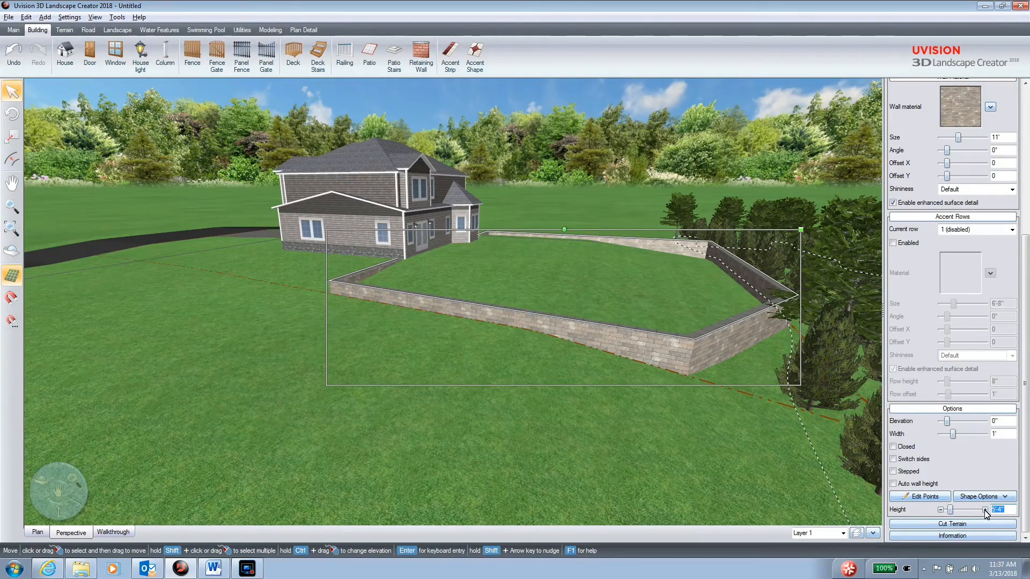
Lower the retaining wall's height to 4'-9"
left_click(940, 510)
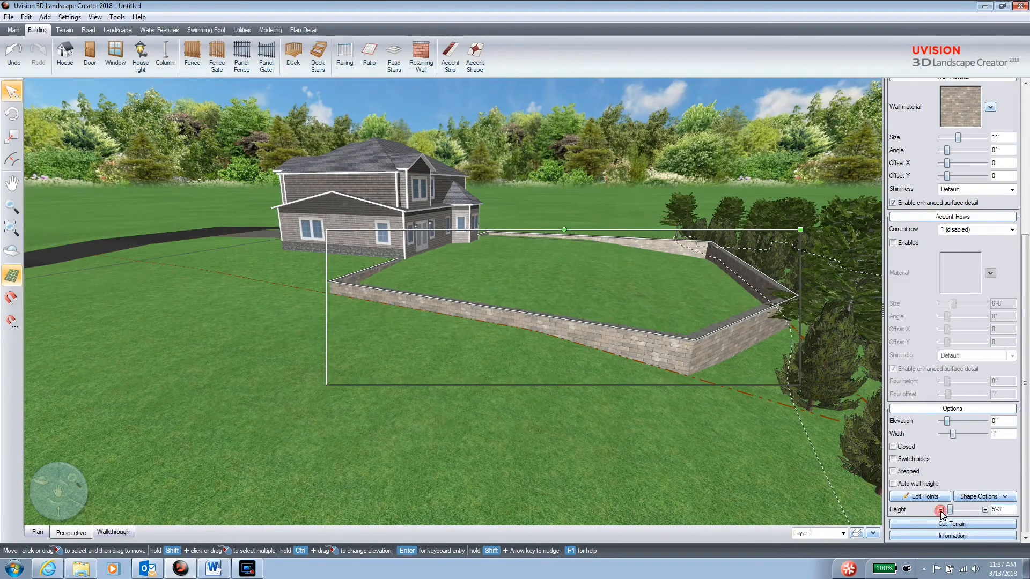
left_click(940, 510)
left_click(940, 510)
left_click(940, 510)
left_click(940, 510)
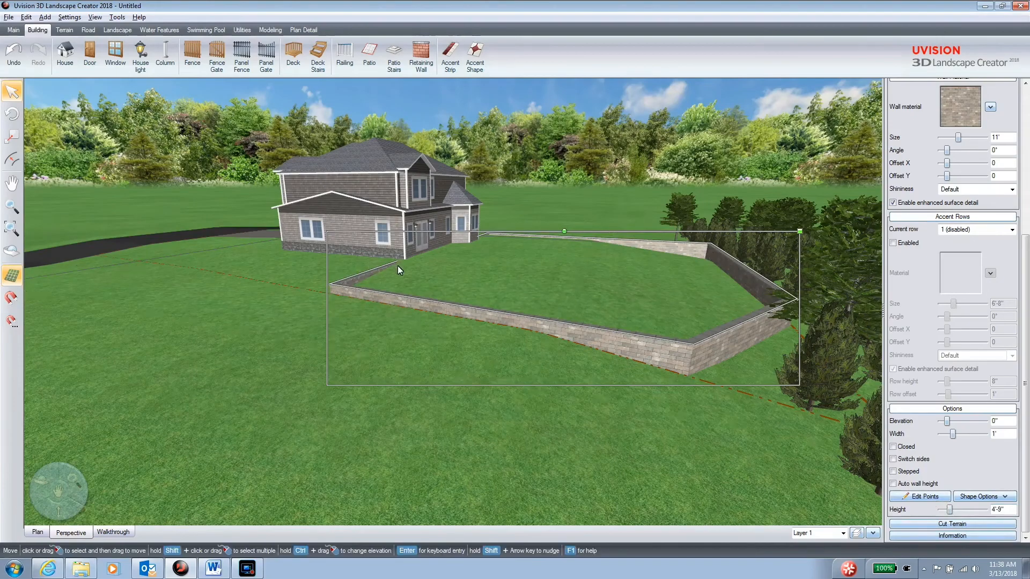
Set the retaining wall's height to 5'-2", judging it at the point where the wall meets the house corner
scroll(398, 266, "up", 3)
middle_click_drag(419, 259, 547, 487)
scroll(383, 332, "up", 3)
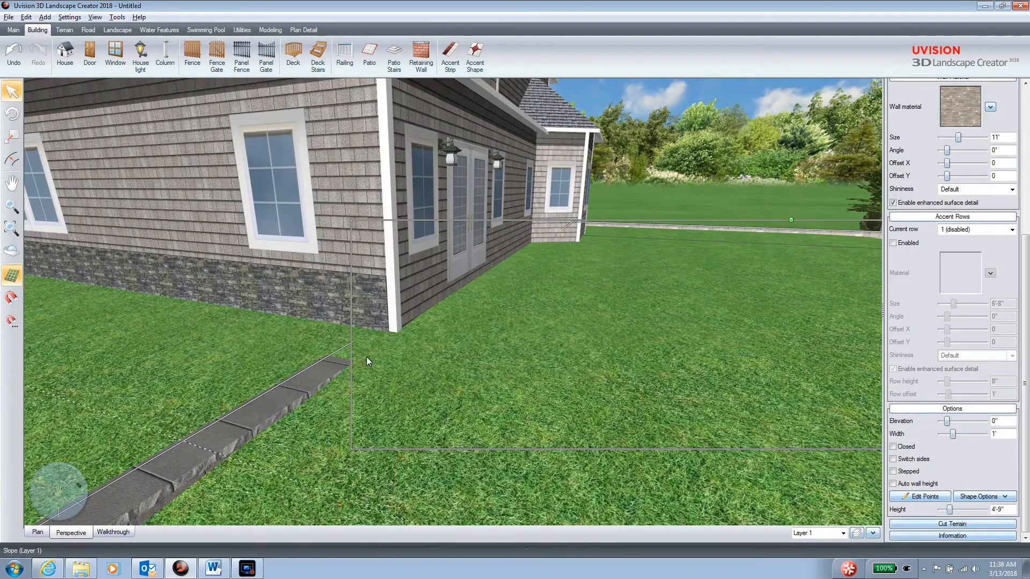
left_click(985, 510)
left_click(985, 510)
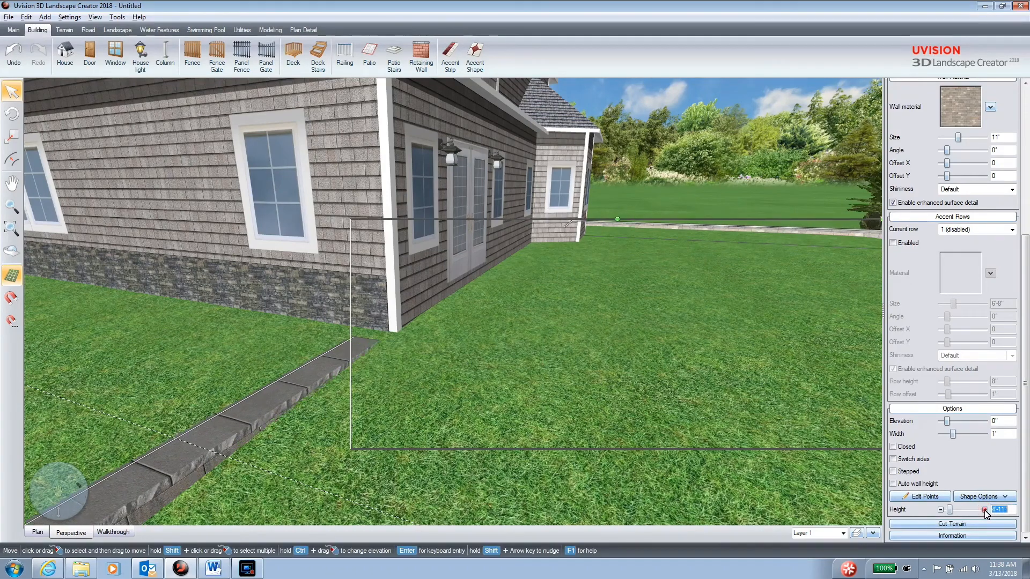
left_click(985, 510)
left_click(984, 510)
left_click(984, 510)
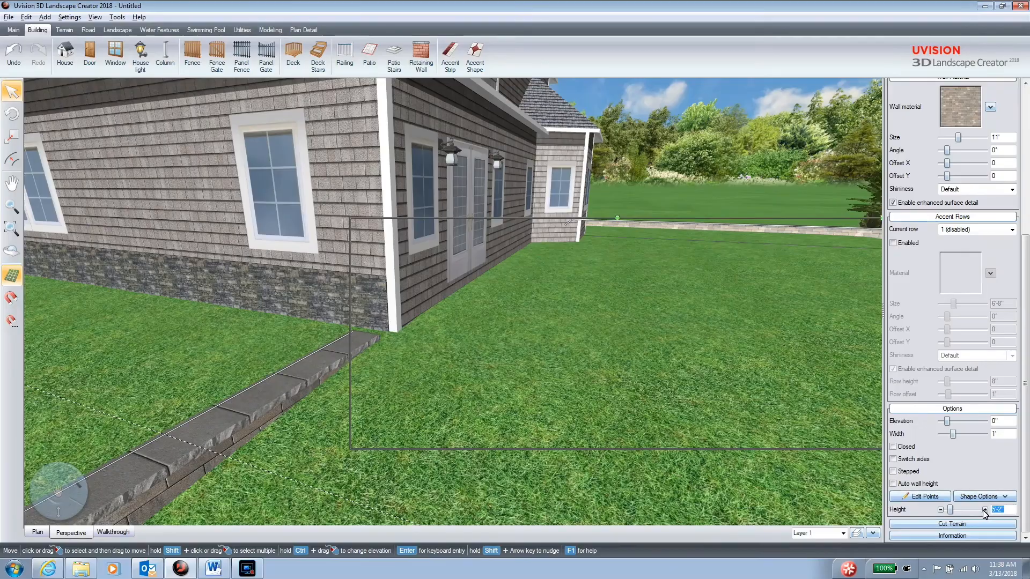
Examine the finished retaining wall from several angles around the backyard in the perspective view
right_click_drag(522, 400, 279, 421)
scroll(336, 415, "down", 5)
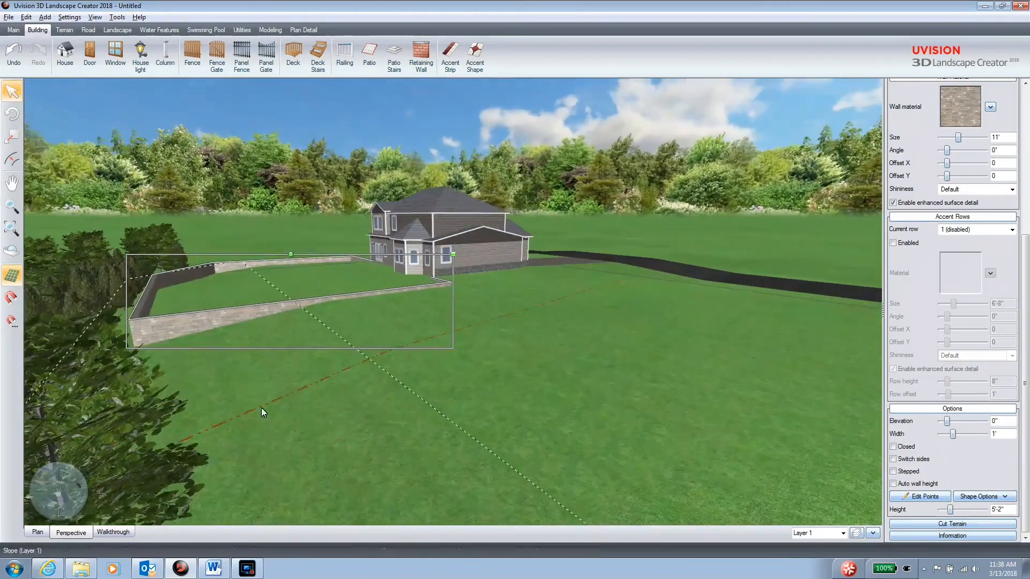
scroll(226, 377, "up", 4)
scroll(221, 336, "down", 1)
right_click_drag(223, 341, 547, 400)
right_click_drag(244, 339, 377, 343)
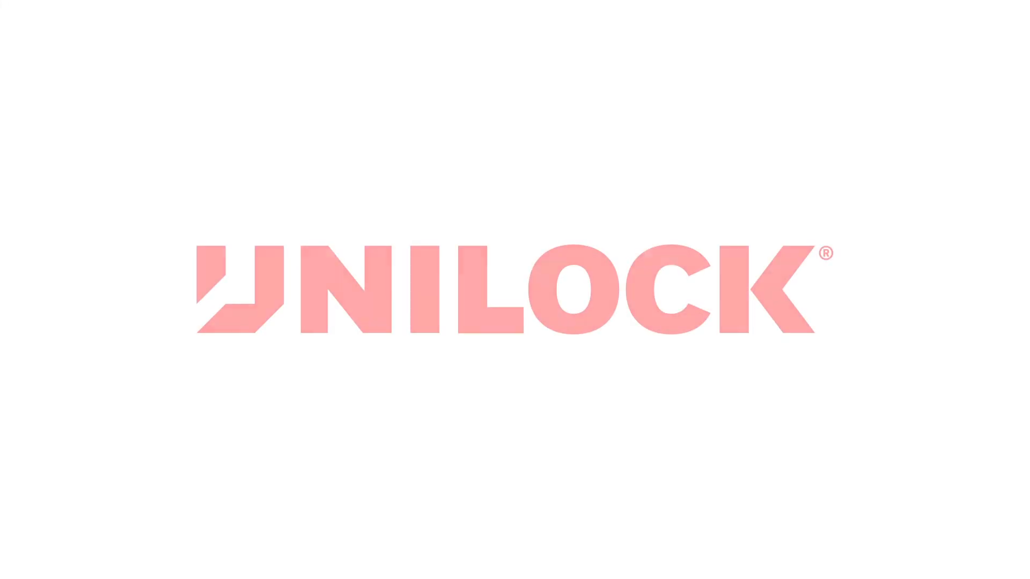